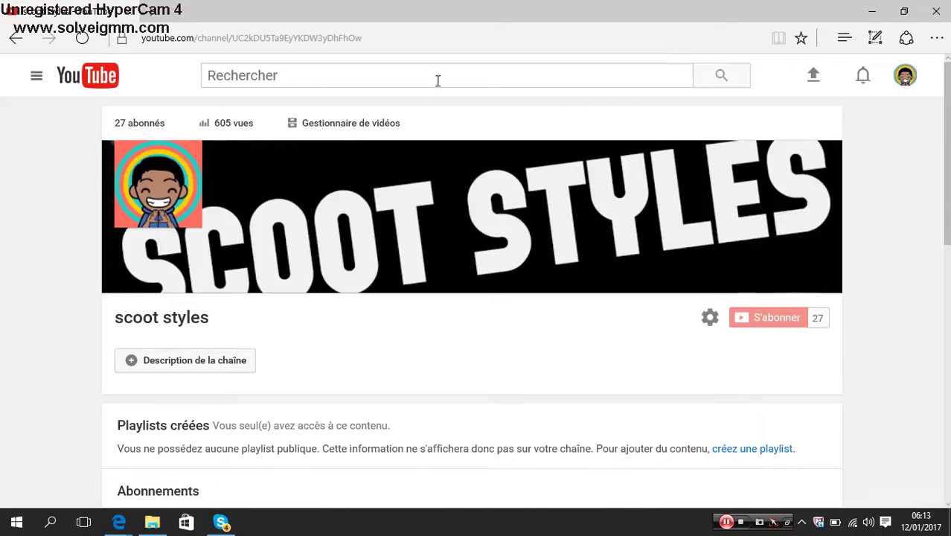
# - Zoom in on the scoot styles channel page and examine its S'abonner button and the subscriber count beside it
pyautogui.moveTo(376, 274)
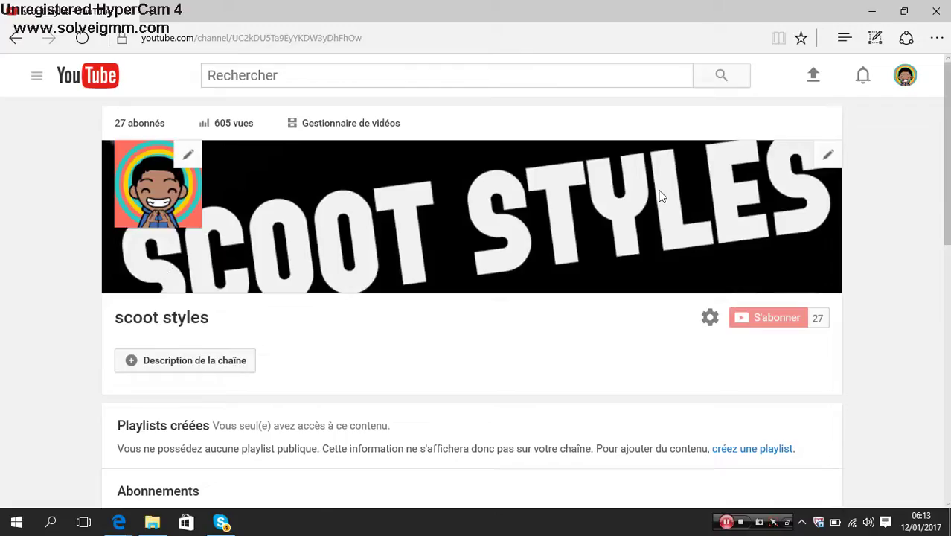
pyautogui.moveTo(783, 318); pyautogui.dragTo(752, 329)
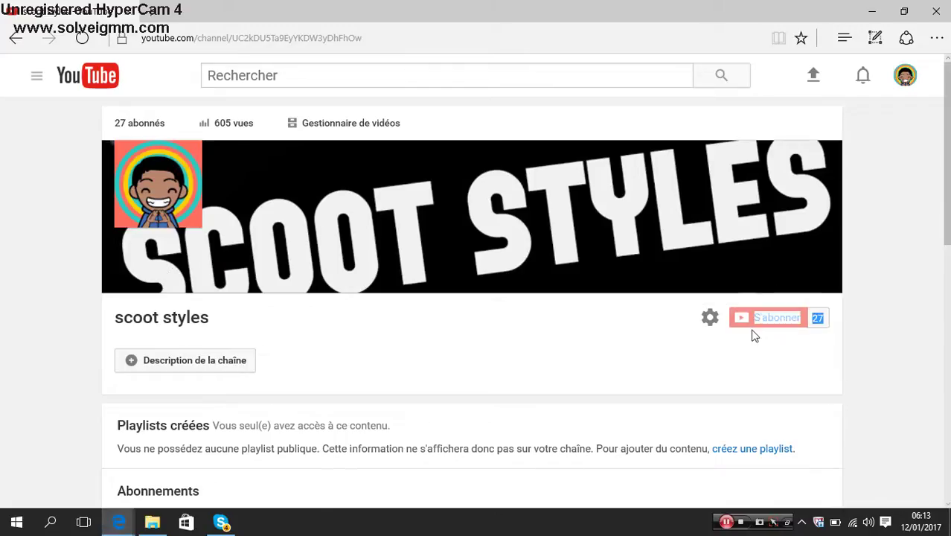
pyautogui.click(794, 377)
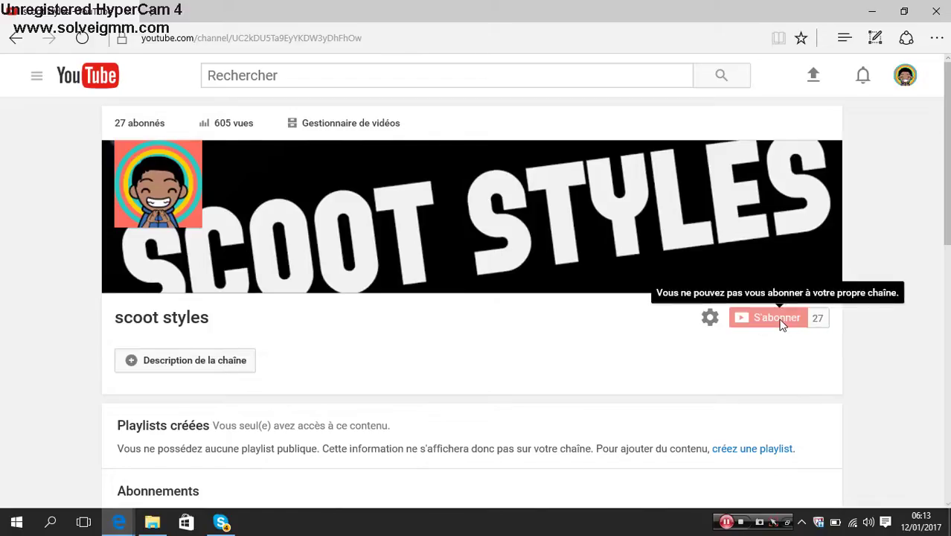
pyautogui.scroll(3, 782, 323)
pyautogui.scroll(3, 779, 318)
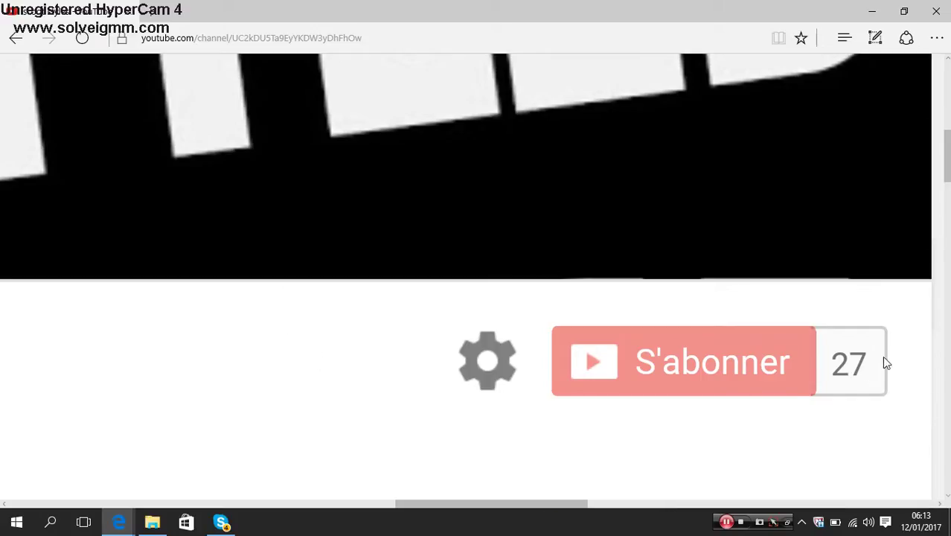
pyautogui.moveTo(884, 388); pyautogui.dragTo(914, 370)
pyautogui.moveTo(873, 382); pyautogui.dragTo(822, 297)
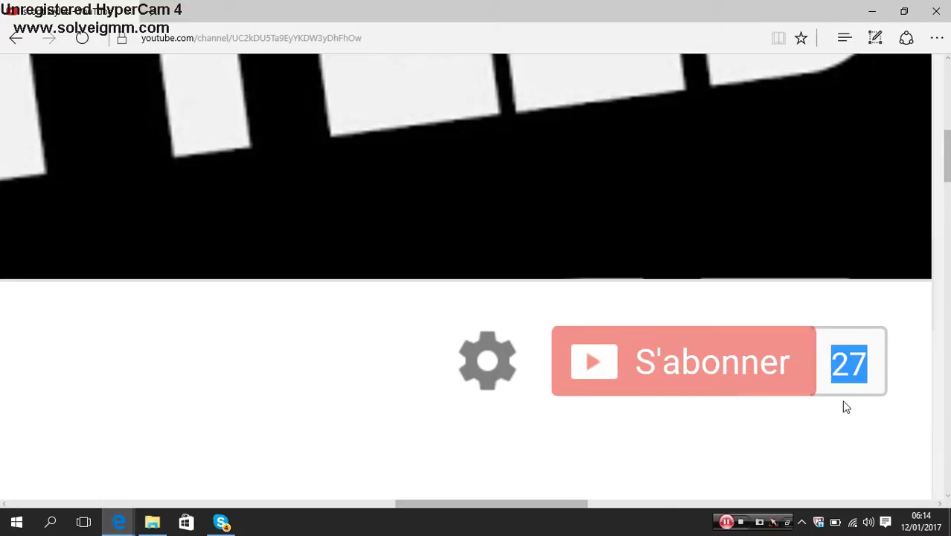
pyautogui.click(773, 435)
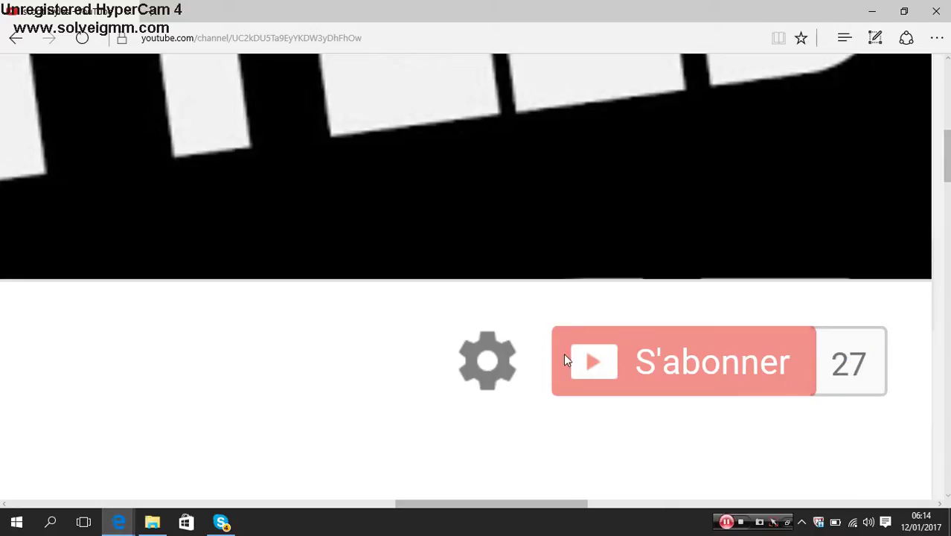
pyautogui.moveTo(699, 364); pyautogui.dragTo(617, 320)
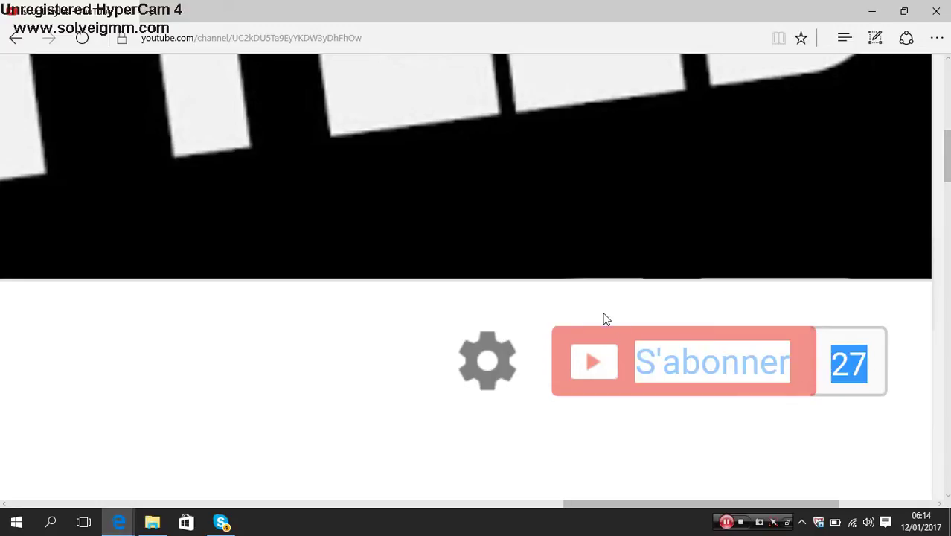
pyautogui.click(583, 445)
pyautogui.scroll(-6, 597, 384)
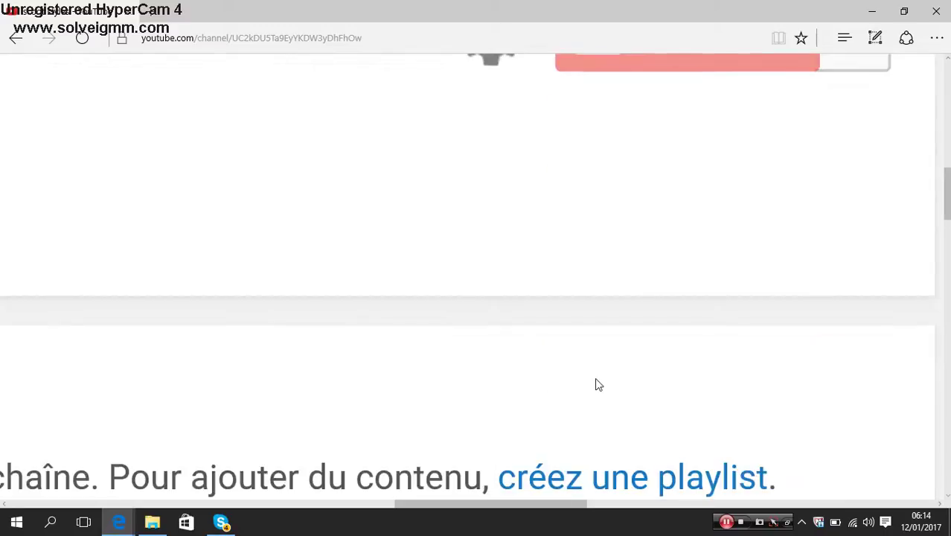
pyautogui.scroll(6, 600, 379)
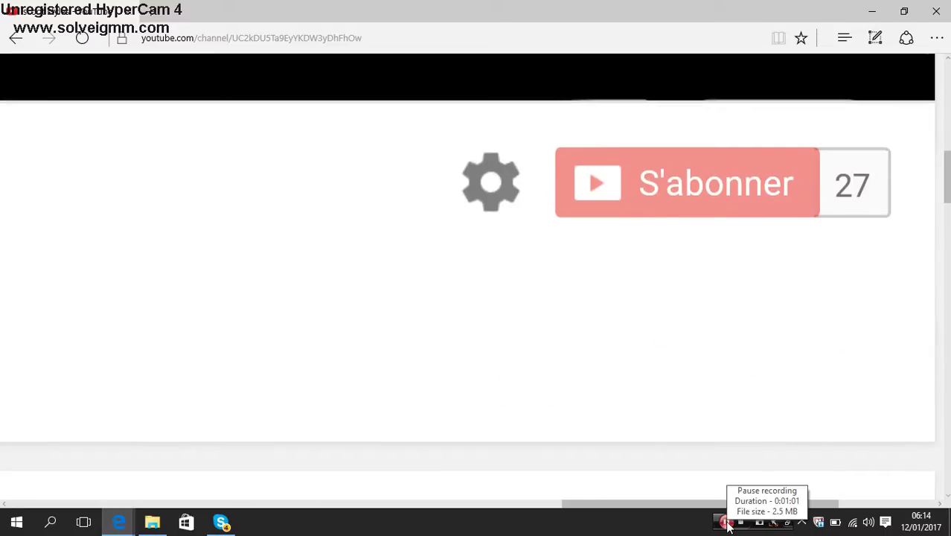
pyautogui.click(728, 524)
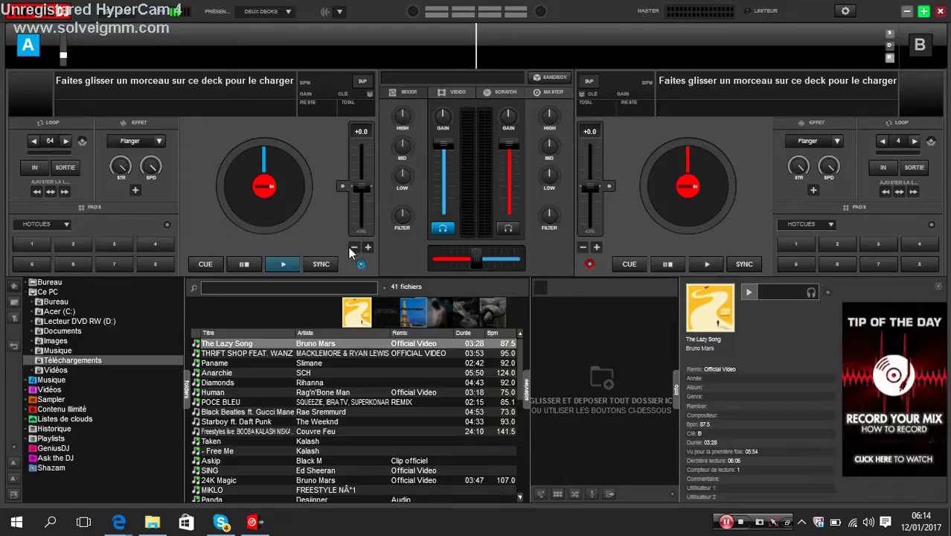
# - In VirtualDJ, look through the full list of tracks in the Téléchargements folder
pyautogui.scroll(-10, 268, 402)
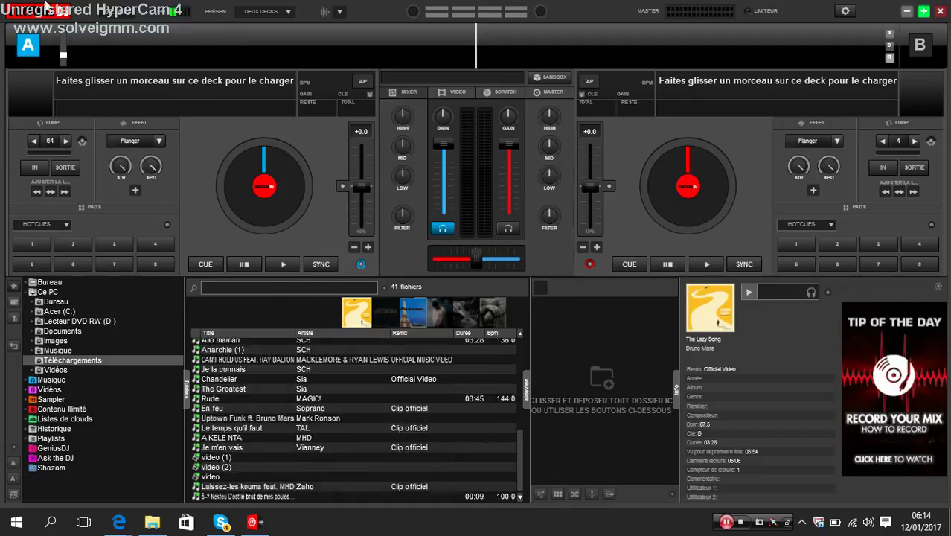
pyautogui.scroll(5, 379, 362)
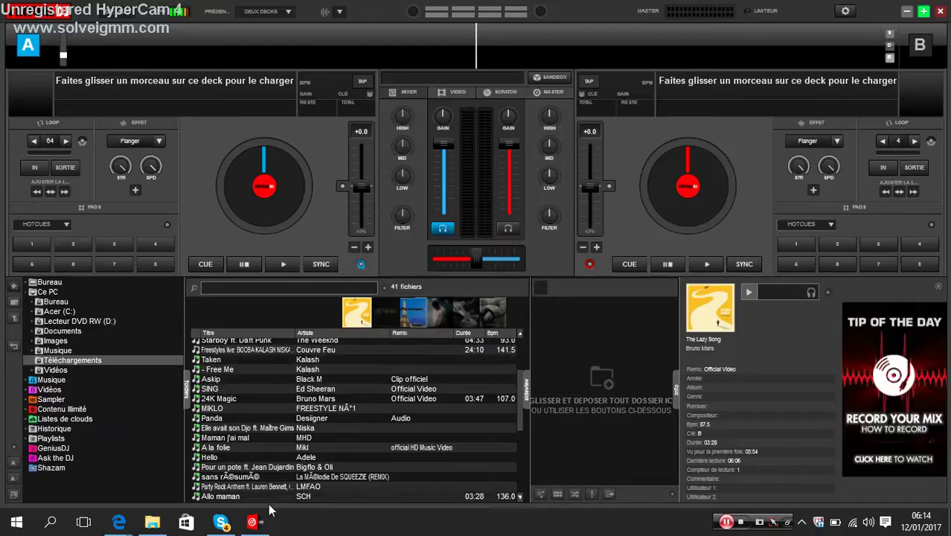
pyautogui.moveTo(255, 524)
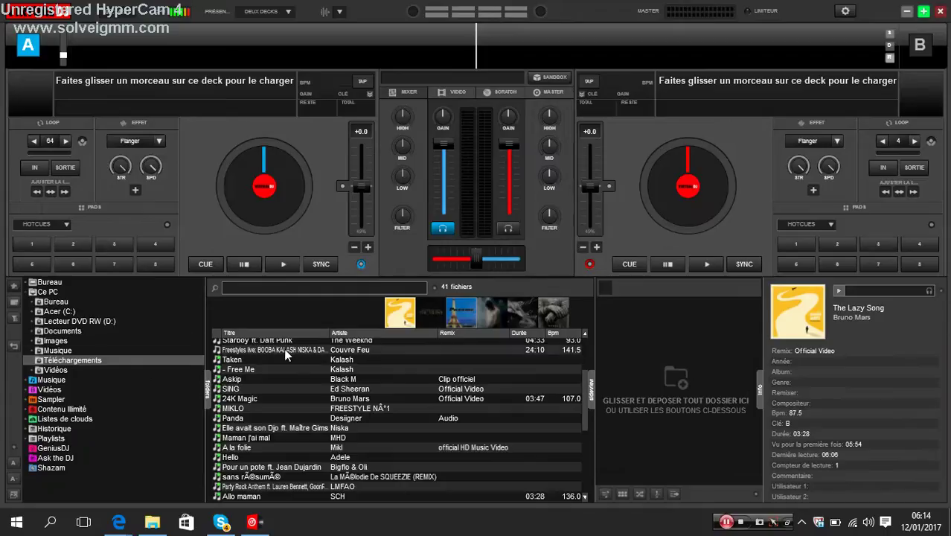
pyautogui.scroll(3, 365, 380)
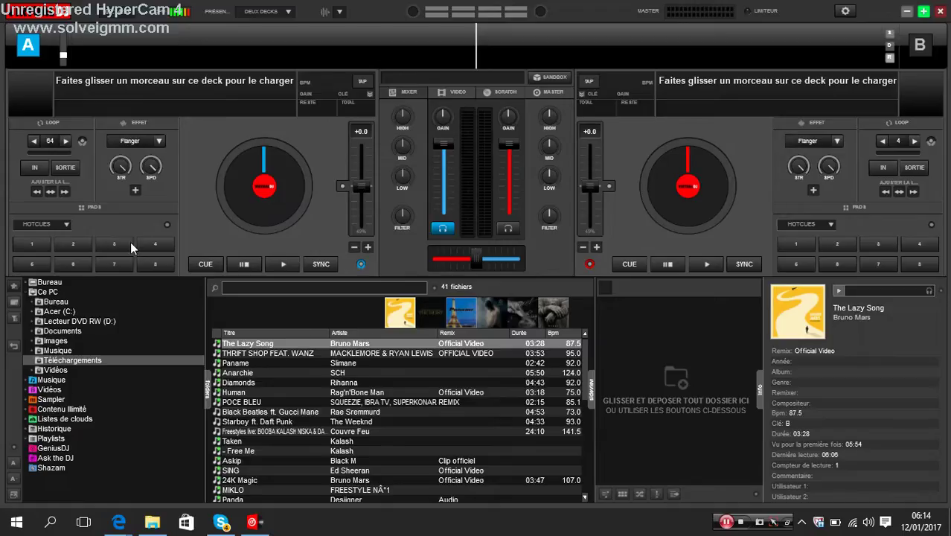
pyautogui.scroll(-8, 361, 393)
pyautogui.scroll(8, 414, 454)
pyautogui.scroll(-8, 427, 438)
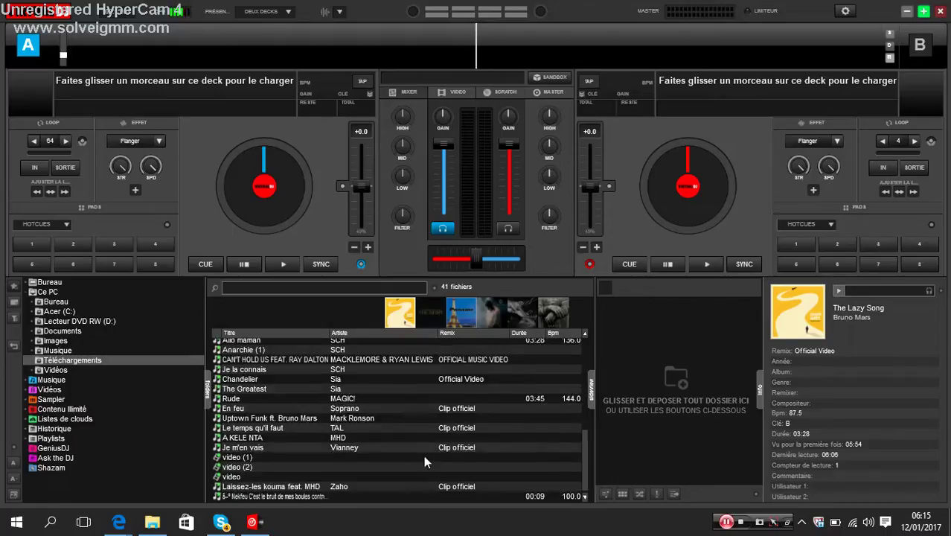
pyautogui.scroll(3, 420, 469)
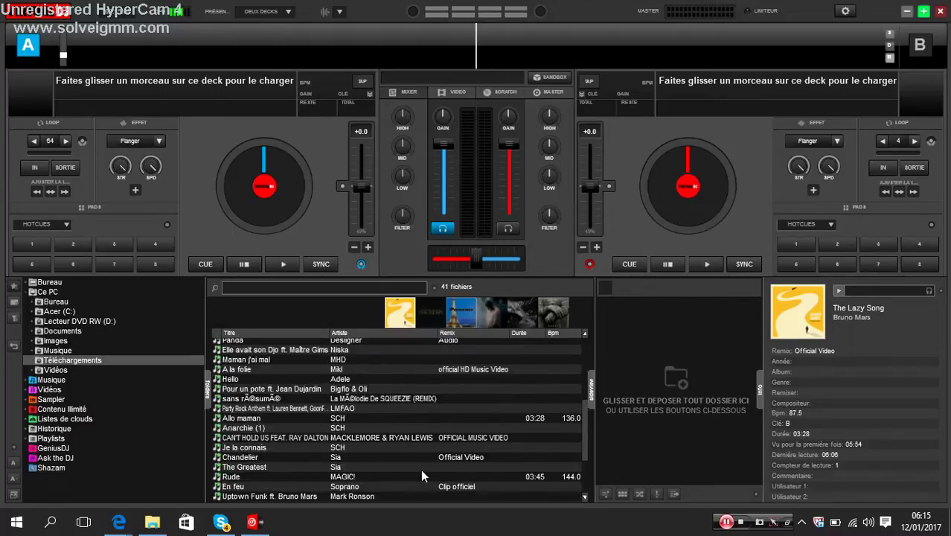
pyautogui.scroll(1, 420, 469)
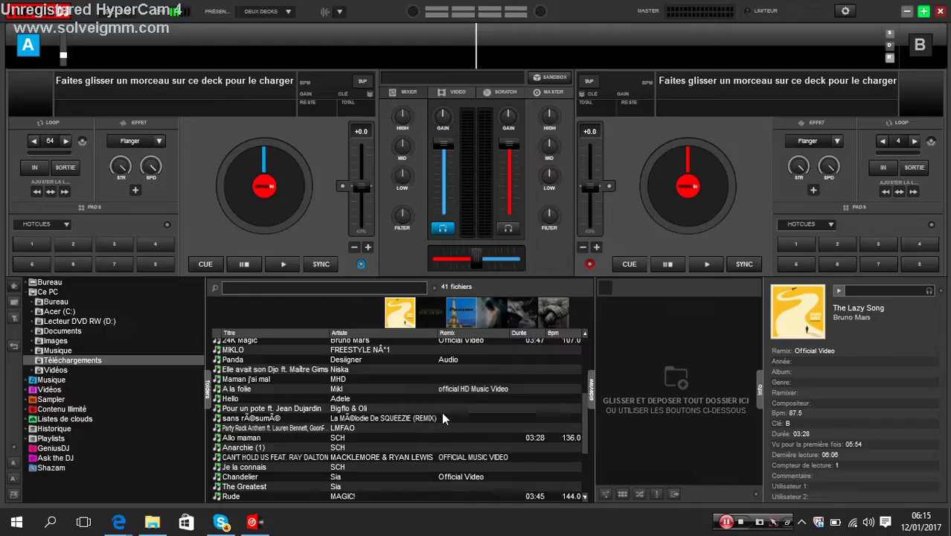
pyautogui.scroll(4, 448, 402)
pyautogui.scroll(2, 449, 399)
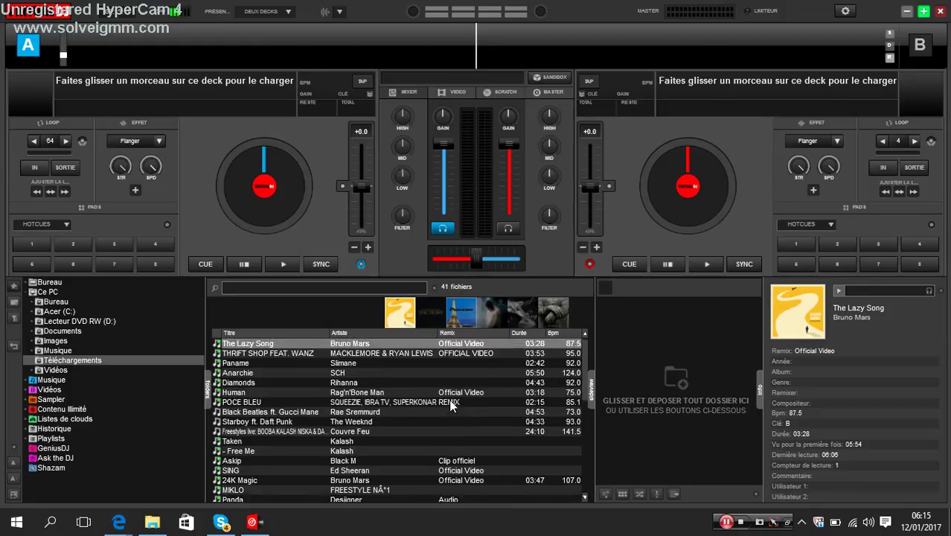
# - Load POCE BLEU (REMIX) onto deck A and play it with the crossfader fully on deck A's side
pyautogui.moveTo(427, 402); pyautogui.dragTo(298, 120)
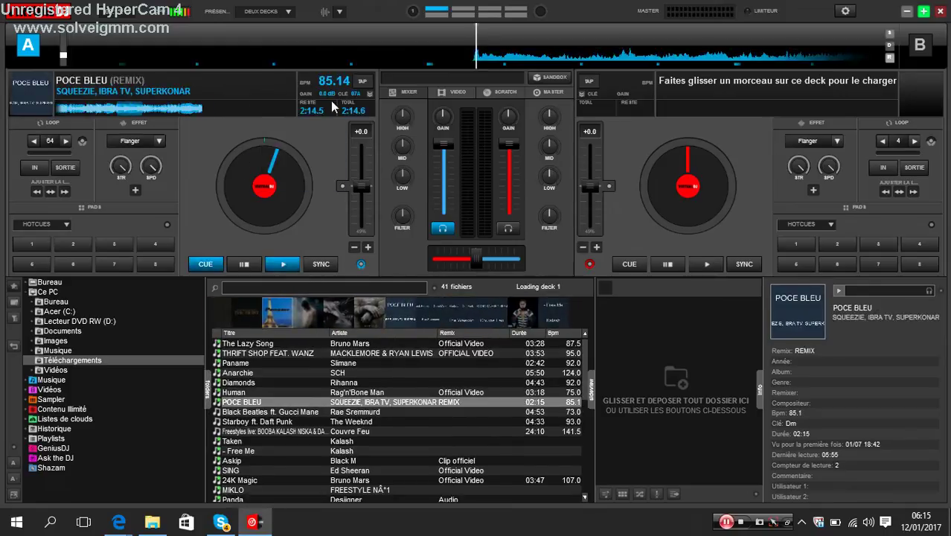
pyautogui.moveTo(480, 257); pyautogui.dragTo(434, 258)
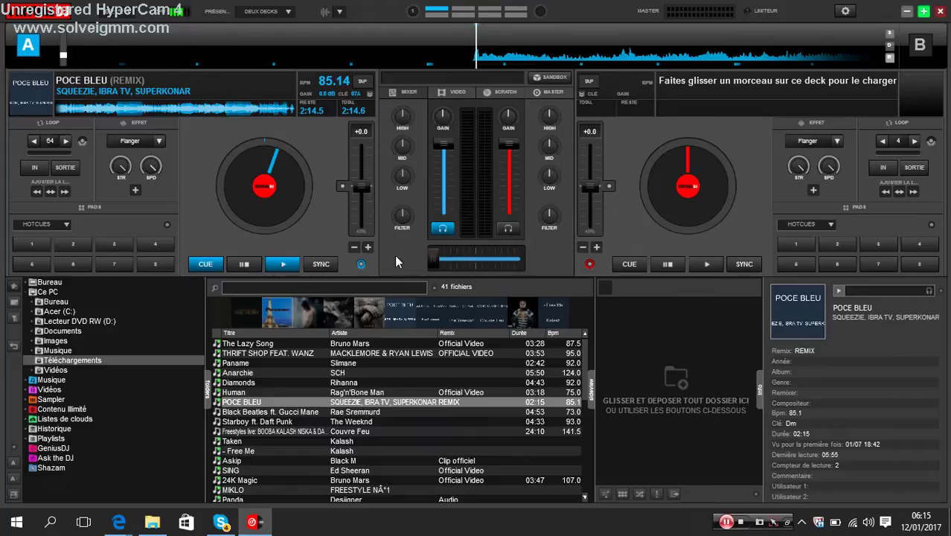
pyautogui.click(279, 266)
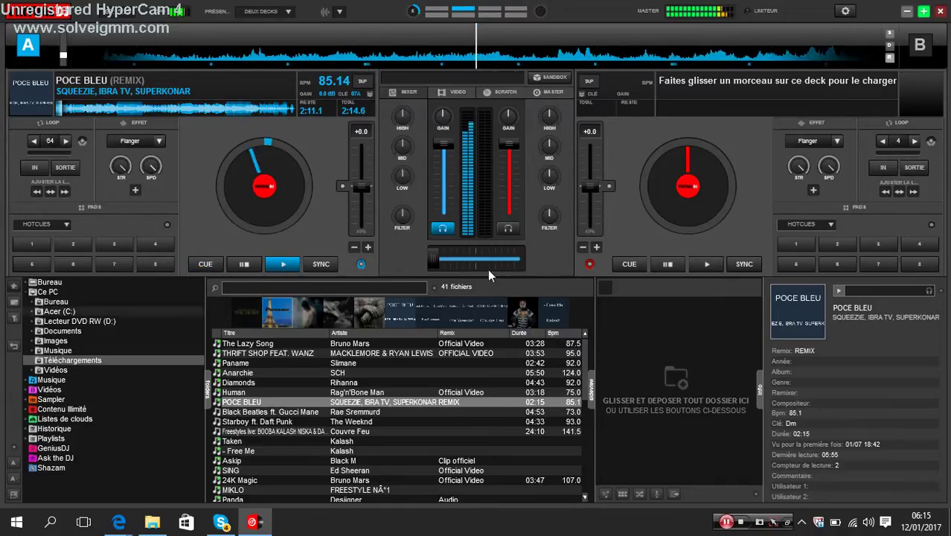
# - Retrigger playback of the deck A track several times in a row, and stop it at its cue point
pyautogui.click(283, 265)
pyautogui.click(292, 265)
pyautogui.click(292, 264)
pyautogui.click(291, 265)
pyautogui.click(292, 265)
pyautogui.click(291, 264)
pyautogui.click(291, 263)
pyautogui.click(194, 264)
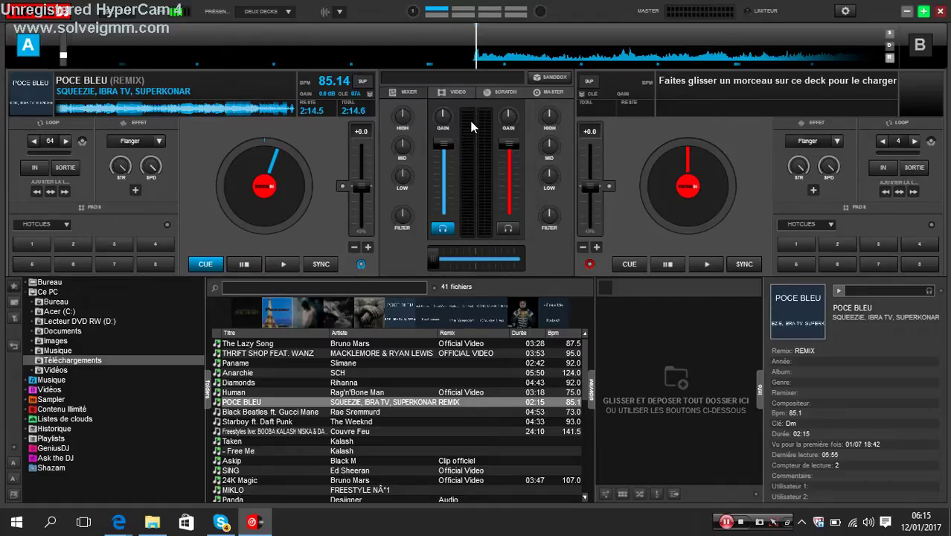
# - Play POCE BLEU on deck A and vary its loudness with the deck's volume fader, restoring it to full
pyautogui.click(279, 264)
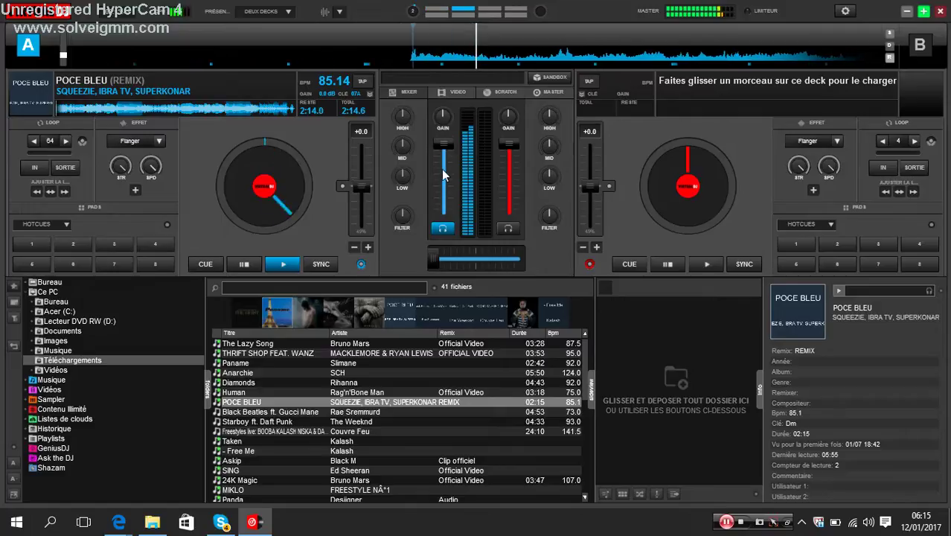
pyautogui.moveTo(444, 142); pyautogui.dragTo(462, 55)
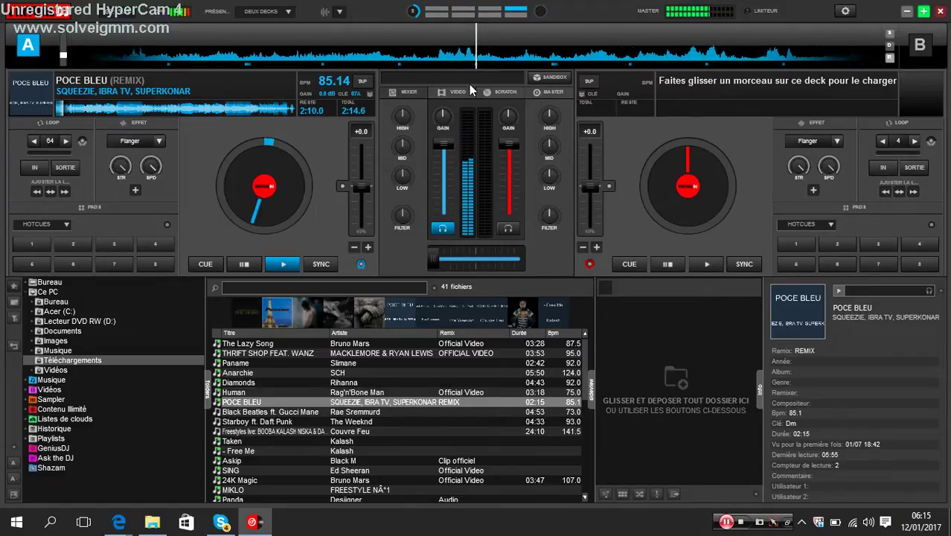
pyautogui.click(293, 264)
# - Return the deck A track to its cue point and scratch it back and forth on the jog wheel
pyautogui.click(211, 263)
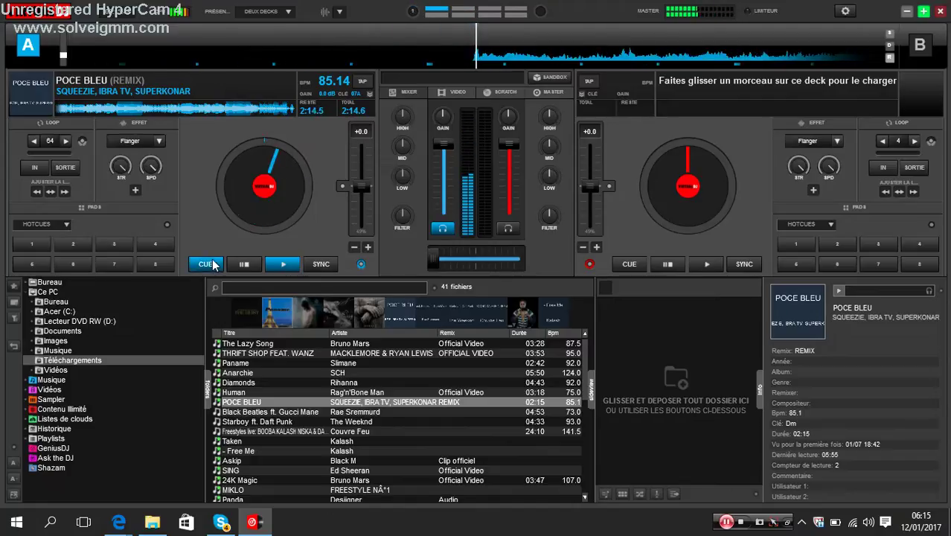
pyautogui.moveTo(281, 161); pyautogui.dragTo(327, 175)
pyautogui.moveTo(262, 174); pyautogui.dragTo(463, 181)
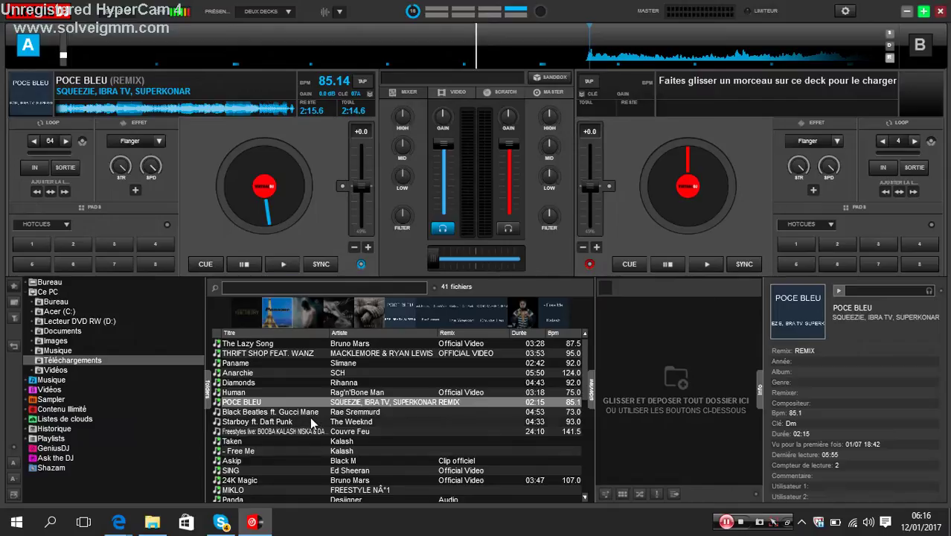
# - Load Starboy ft. Daft Punk onto deck B and start playback with POCE BLEU on deck A
pyautogui.doubleClick(307, 422)
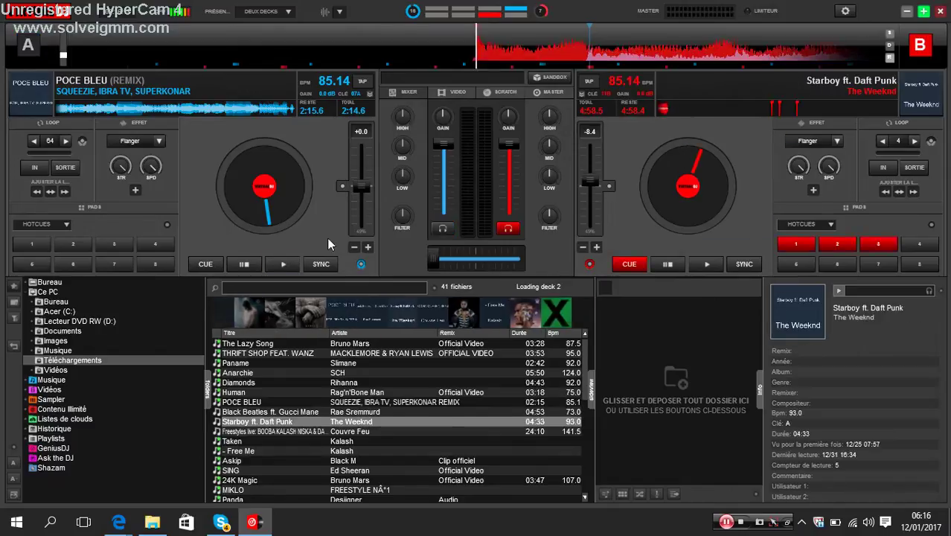
pyautogui.click(286, 263)
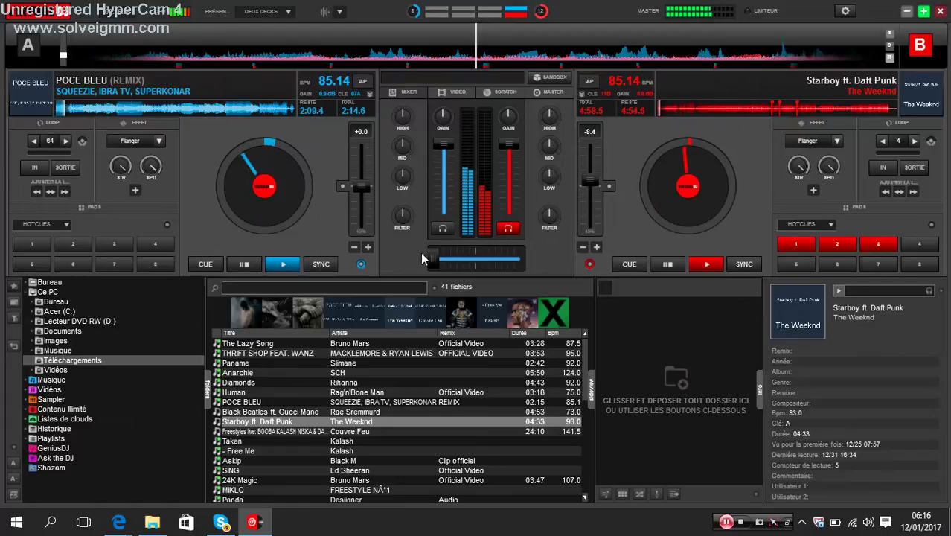
# - Crossfade fully from deck A to deck B and back to deck A, and return deck B's track to its cue point
pyautogui.moveTo(430, 258); pyautogui.dragTo(510, 264)
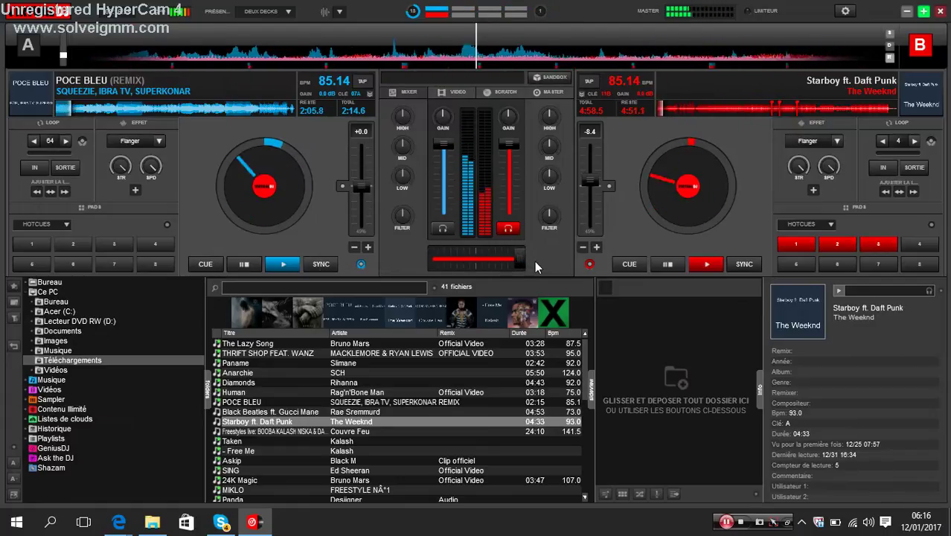
pyautogui.moveTo(374, 258); pyautogui.dragTo(104, 311)
pyautogui.click(705, 264)
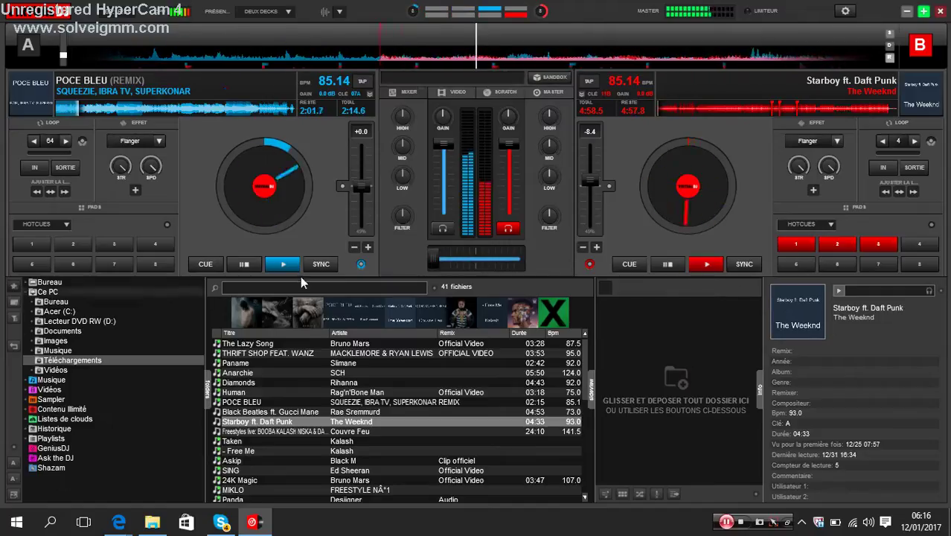
pyautogui.click(645, 265)
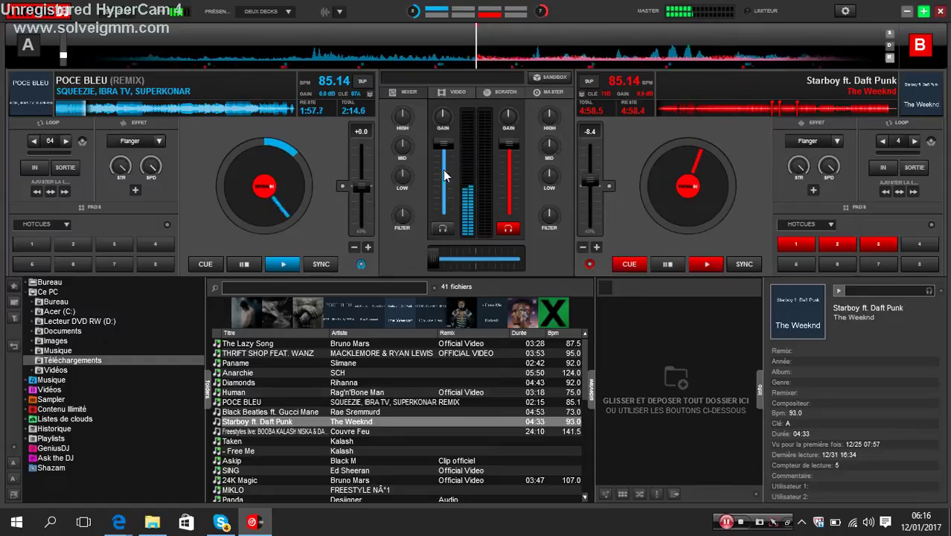
# - Raise deck A's gain to 12.0 dB while POCE BLEU plays, and return the track to its cue point
pyautogui.moveTo(441, 147)
pyautogui.mouseDown()
pyautogui.moveTo(445, 210)
pyautogui.moveTo(452, 142)
pyautogui.mouseUp()
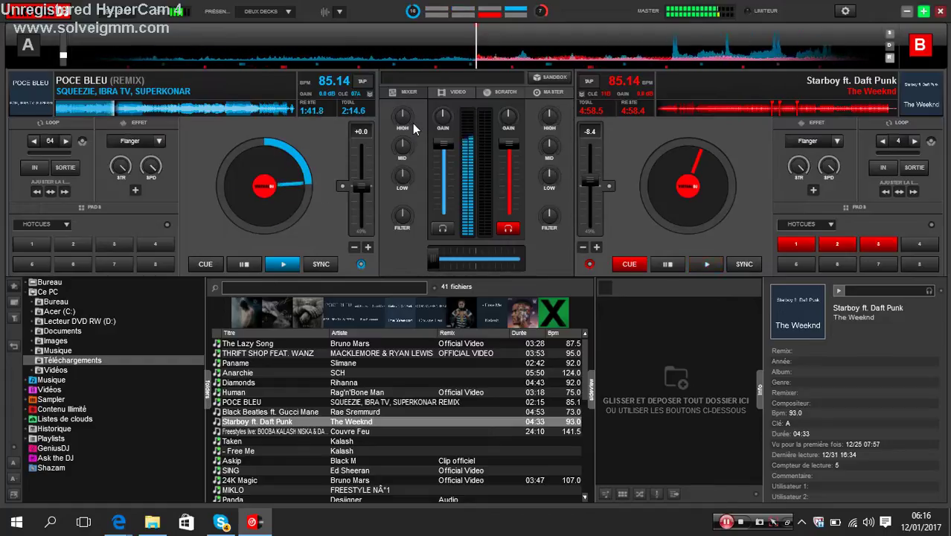
pyautogui.moveTo(439, 121); pyautogui.dragTo(491, 135)
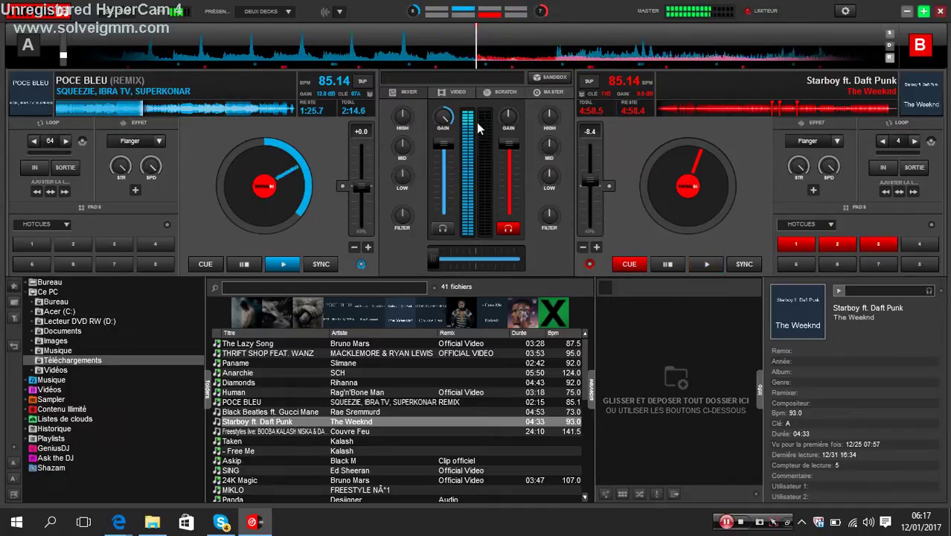
pyautogui.click(282, 266)
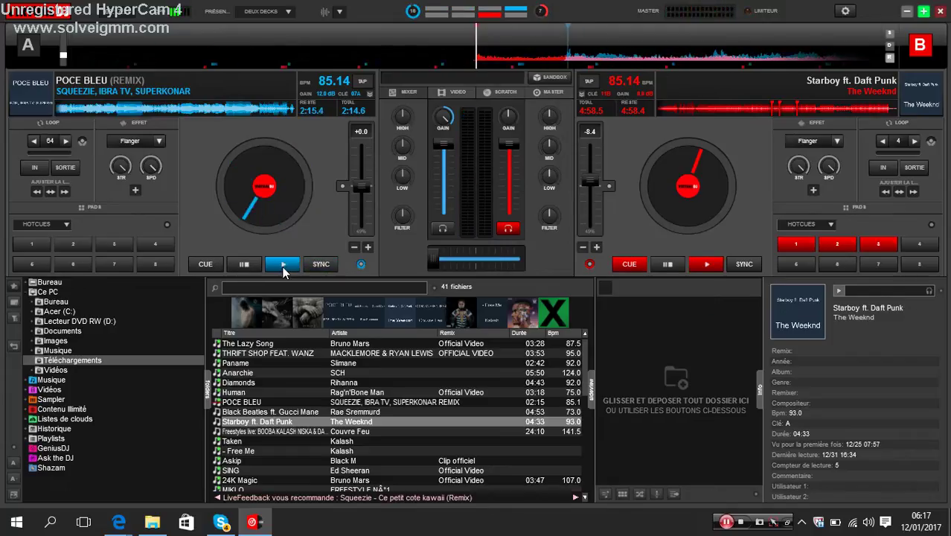
pyautogui.click(205, 265)
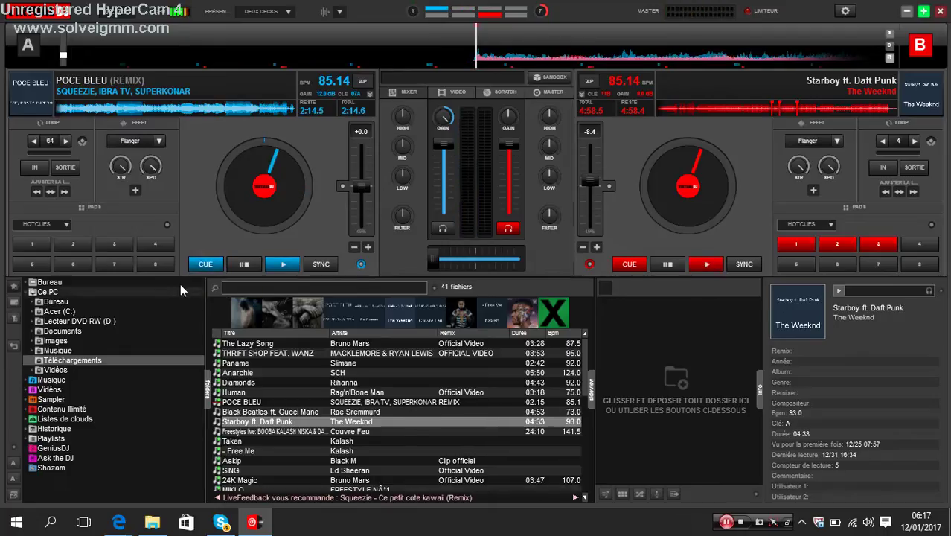
# - Look through the tracks in the Téléchargements folder's list
pyautogui.scroll(-8, 262, 350)
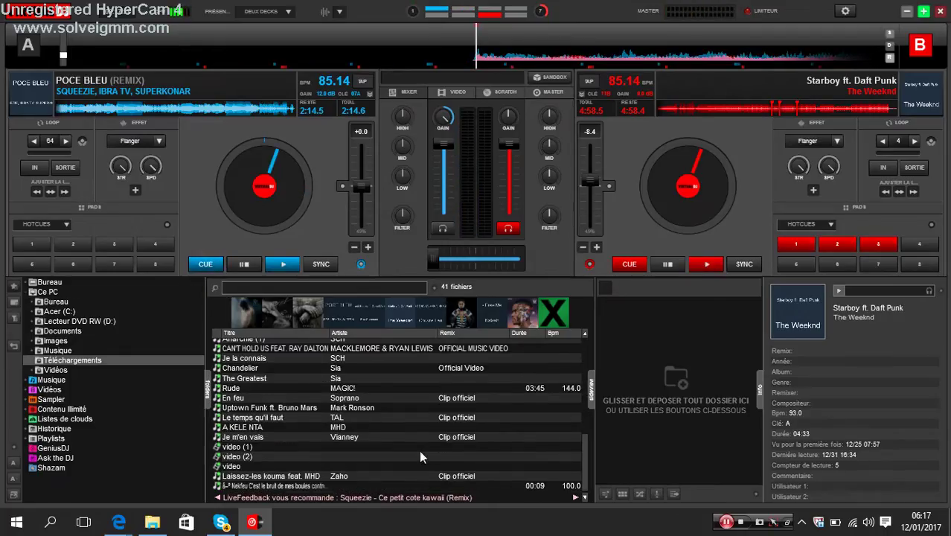
pyautogui.scroll(8, 402, 454)
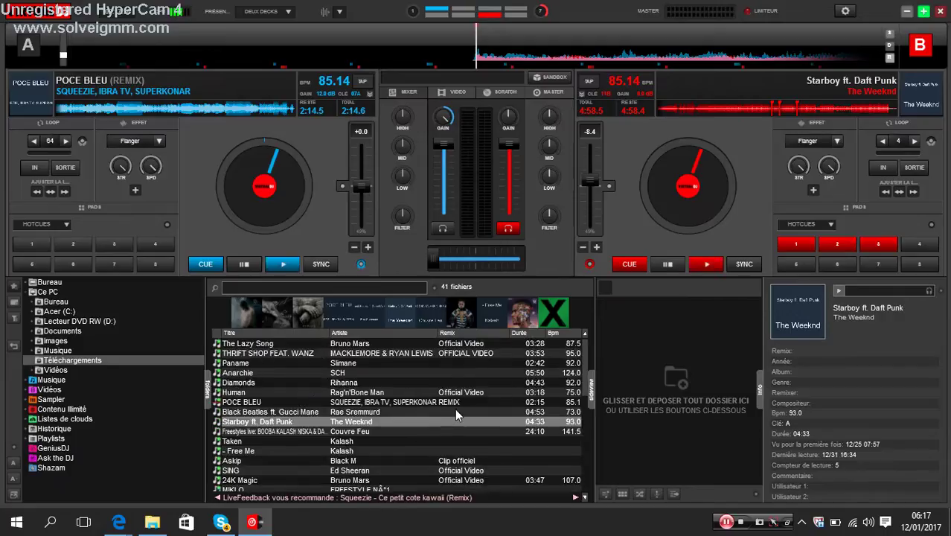
pyautogui.scroll(-5, 458, 421)
pyautogui.scroll(3, 465, 428)
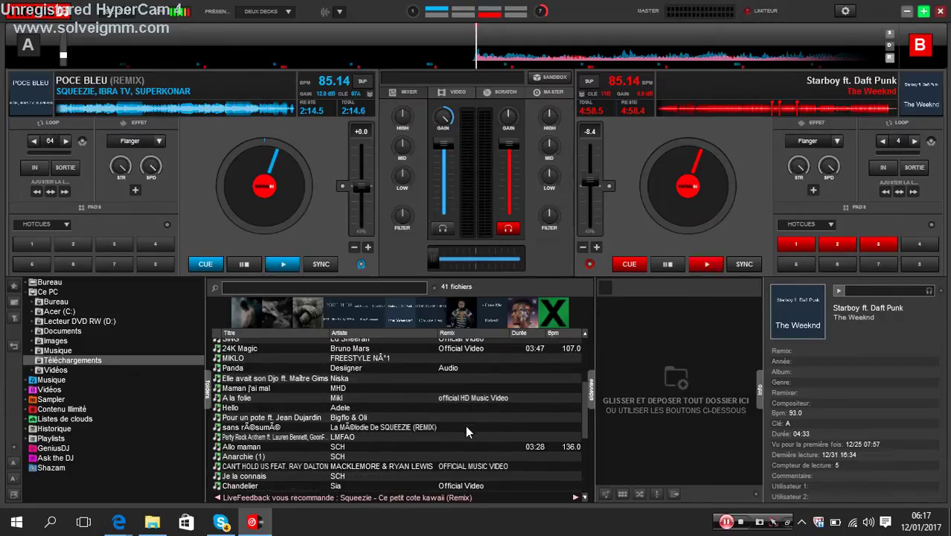
pyautogui.scroll(-2, 465, 428)
pyautogui.scroll(-5, 466, 417)
pyautogui.scroll(5, 468, 424)
pyautogui.scroll(-6, 467, 436)
pyautogui.scroll(8, 469, 437)
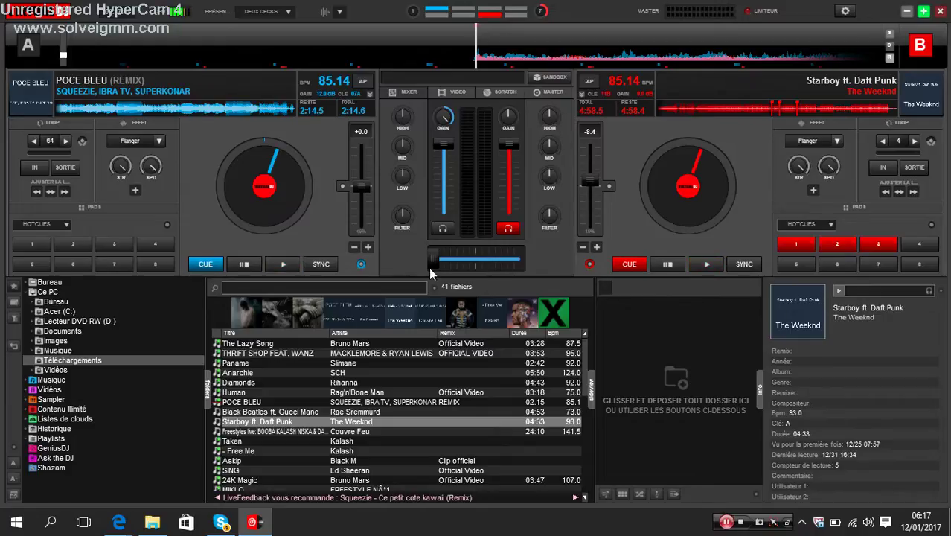
# - Play Starboy ft. Daft Punk on deck B from hot cue 1 and set the deck's pitch to -1.0
pyautogui.click(712, 265)
pyautogui.click(785, 245)
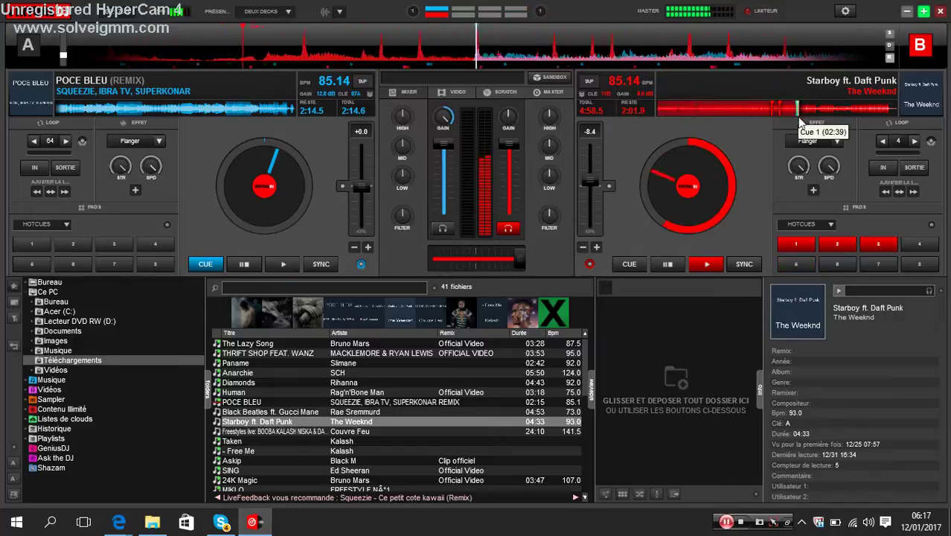
pyautogui.moveTo(600, 186); pyautogui.dragTo(598, 190)
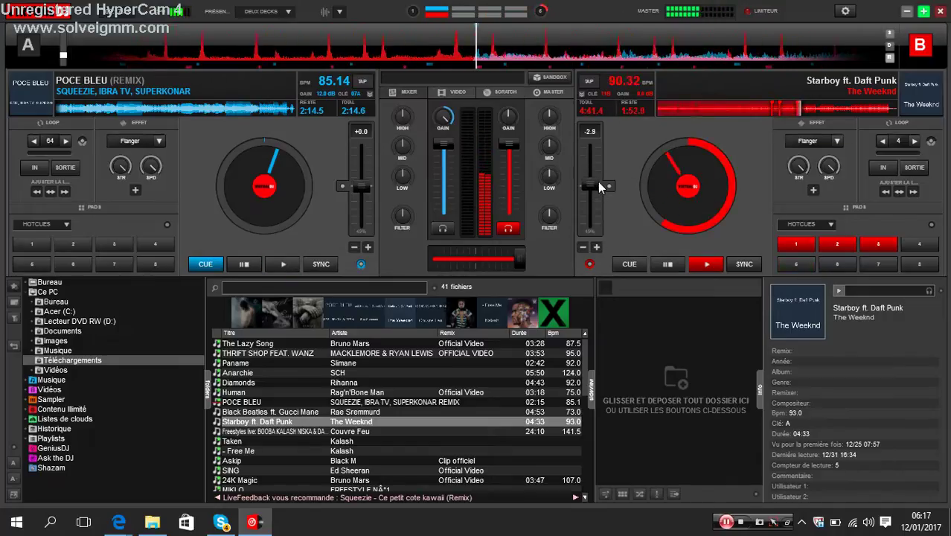
# - Jump back and forth between hot cues 2 and 3 while Starboy plays on deck B
pyautogui.click(838, 246)
pyautogui.click(878, 245)
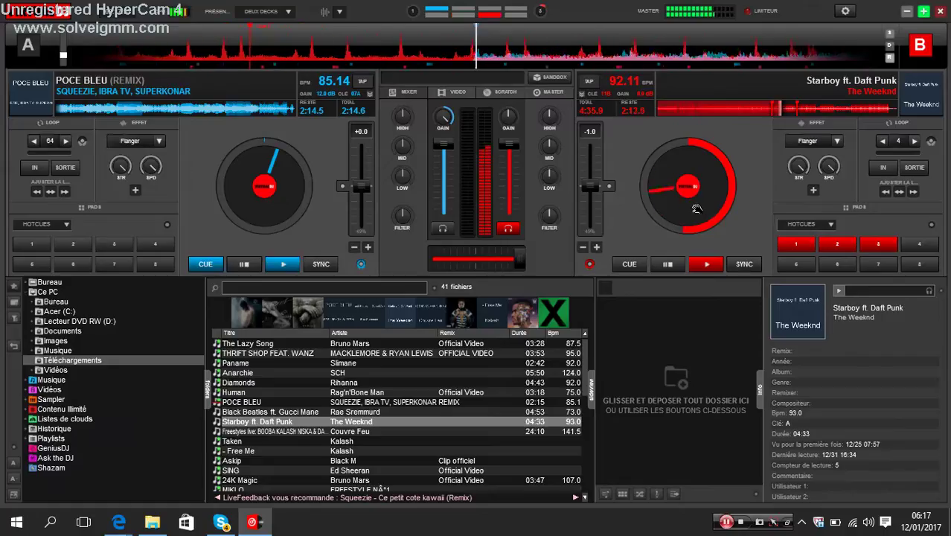
pyautogui.click(850, 248)
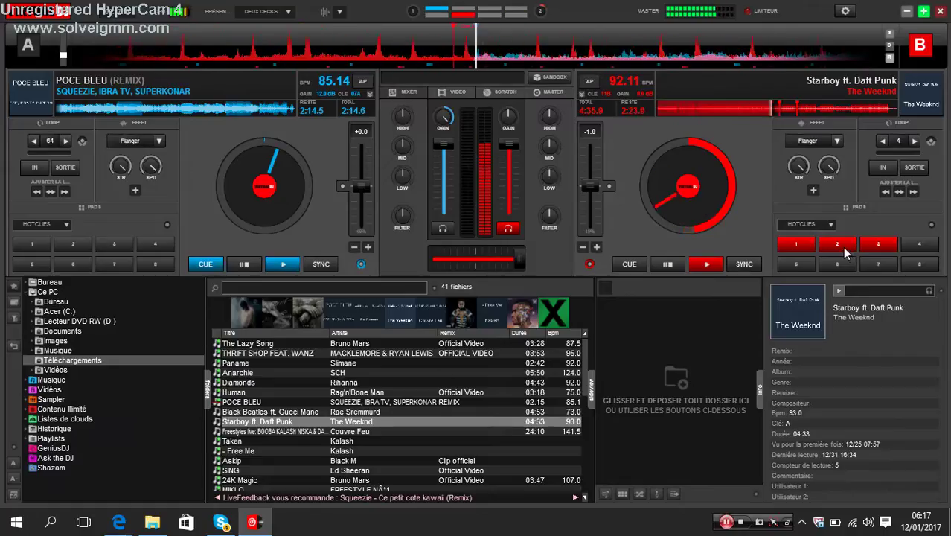
pyautogui.click(880, 244)
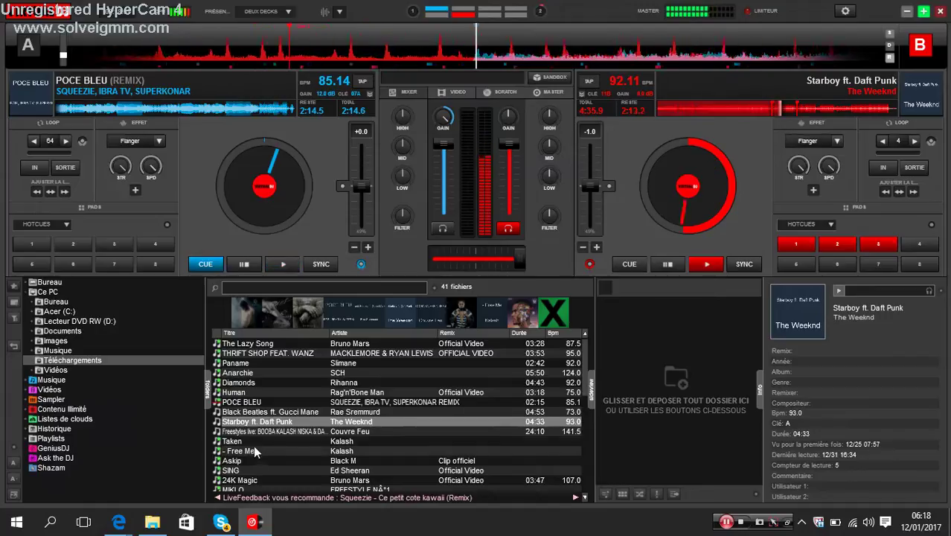
# - Load Starboy onto deck A, replace it with Couvre Feu's Freestyles live track, and start playback
pyautogui.moveTo(261, 421); pyautogui.dragTo(275, 193)
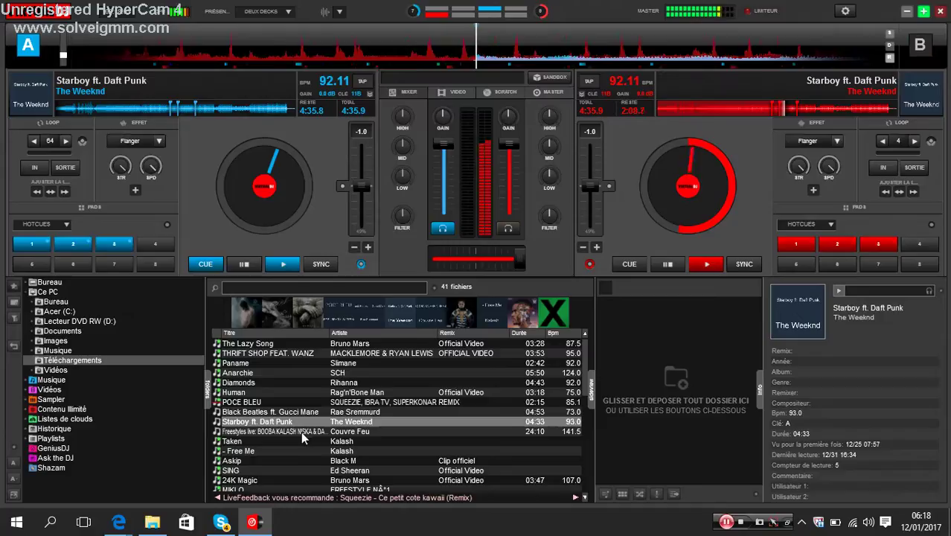
pyautogui.moveTo(300, 431); pyautogui.dragTo(66, 122)
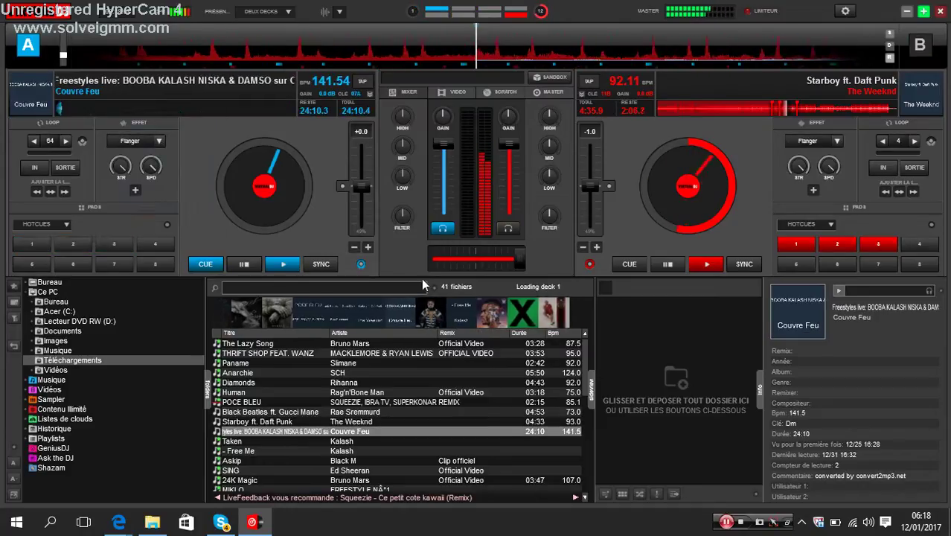
pyautogui.click(283, 264)
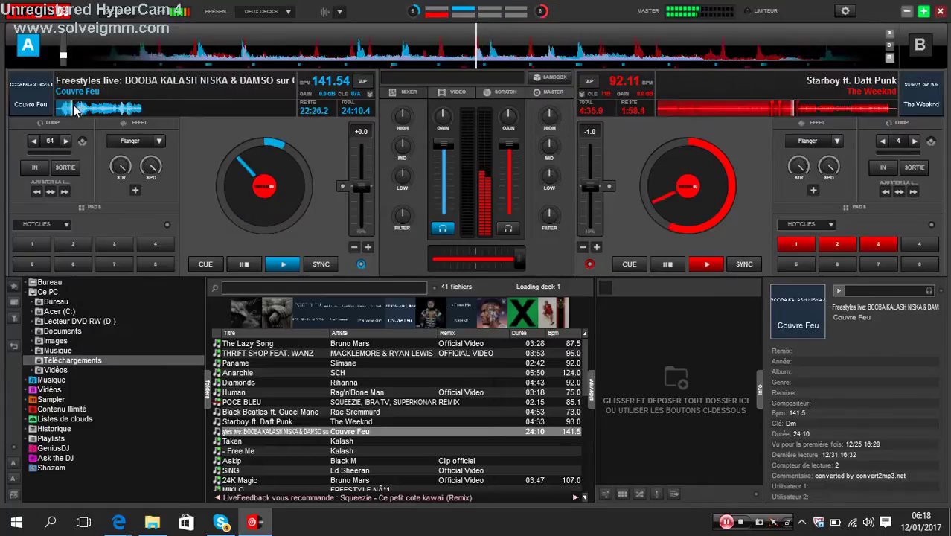
# - Skip along deck A's waveform to an early part of the Freestyles live track and continue playback from there
pyautogui.click(154, 110)
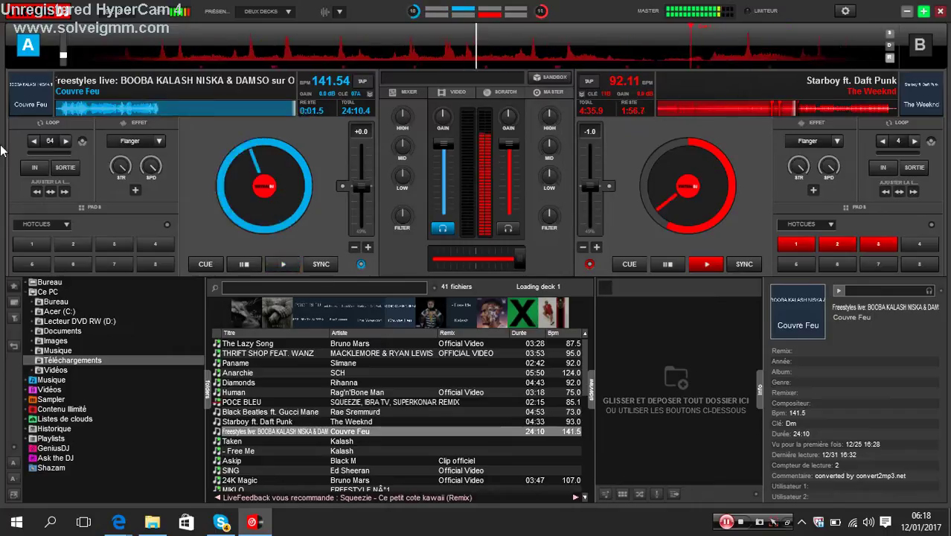
pyautogui.moveTo(145, 136); pyautogui.dragTo(95, 137)
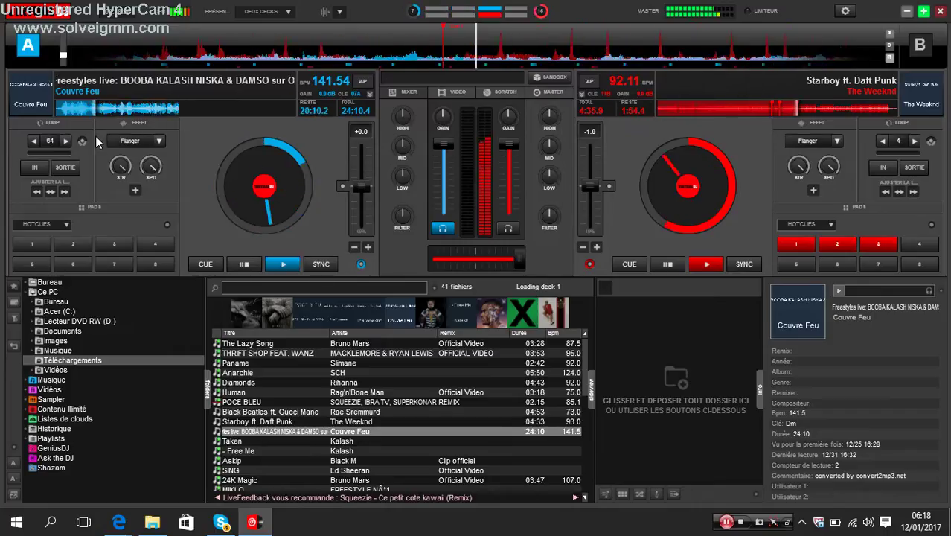
pyautogui.click(284, 266)
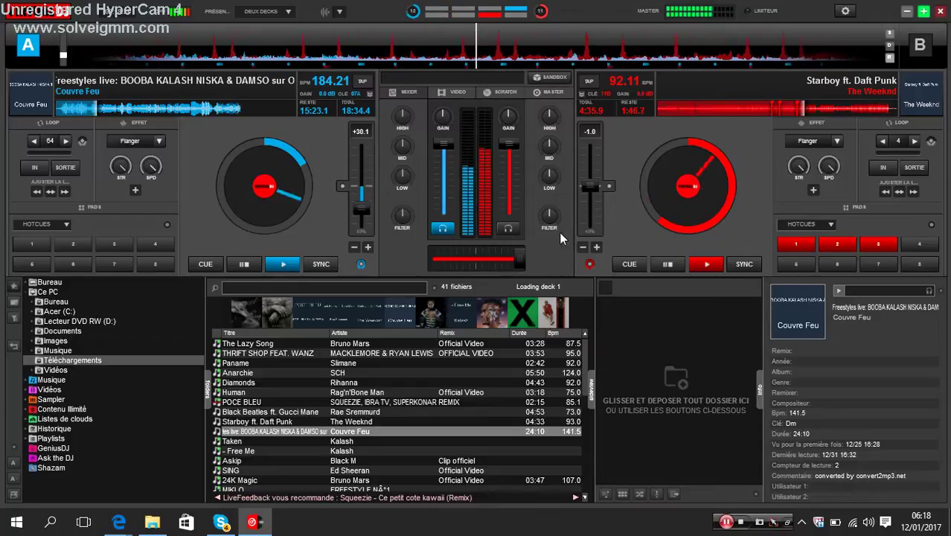
# - Return deck B's track to its cue point, then set deck A's pitch to +1.9 and crossfade fully to deck A
pyautogui.click(629, 264)
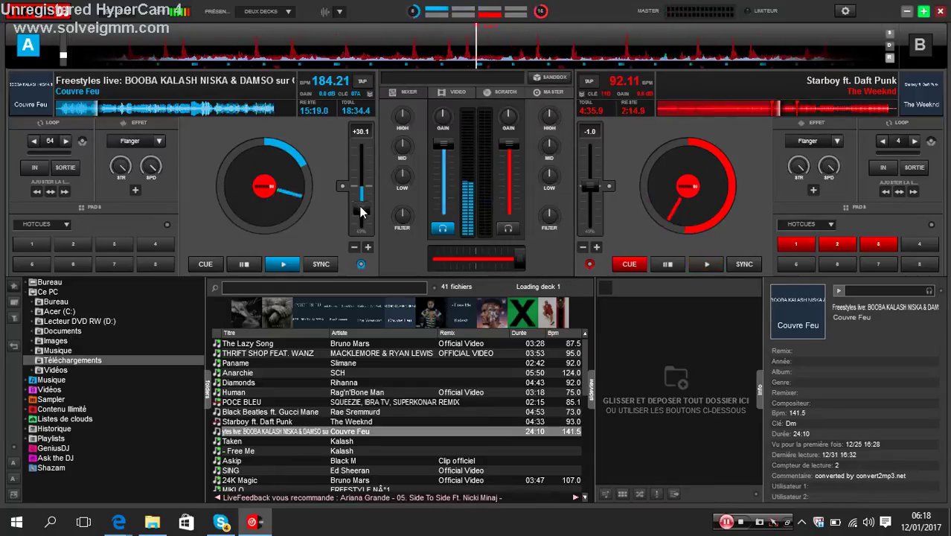
pyautogui.moveTo(365, 193); pyautogui.dragTo(364, 187)
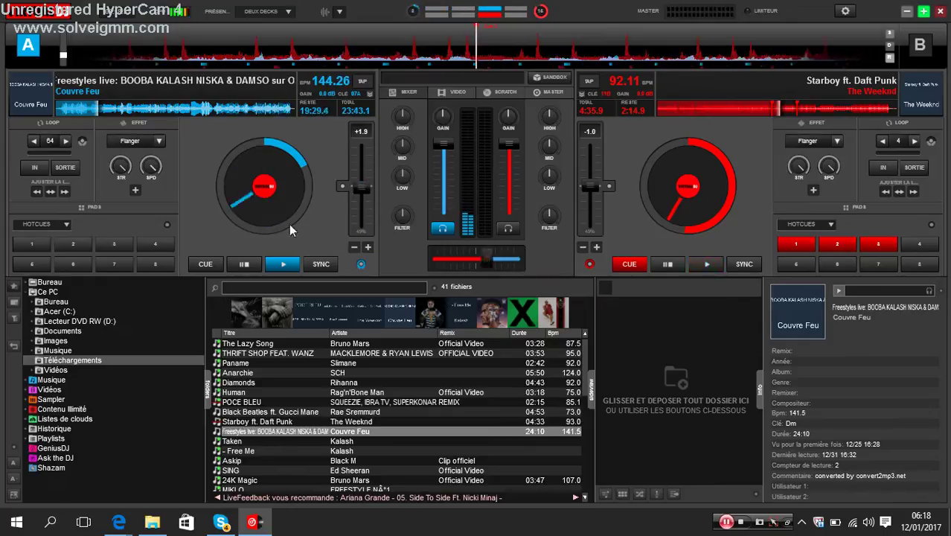
pyautogui.moveTo(517, 257); pyautogui.dragTo(434, 258)
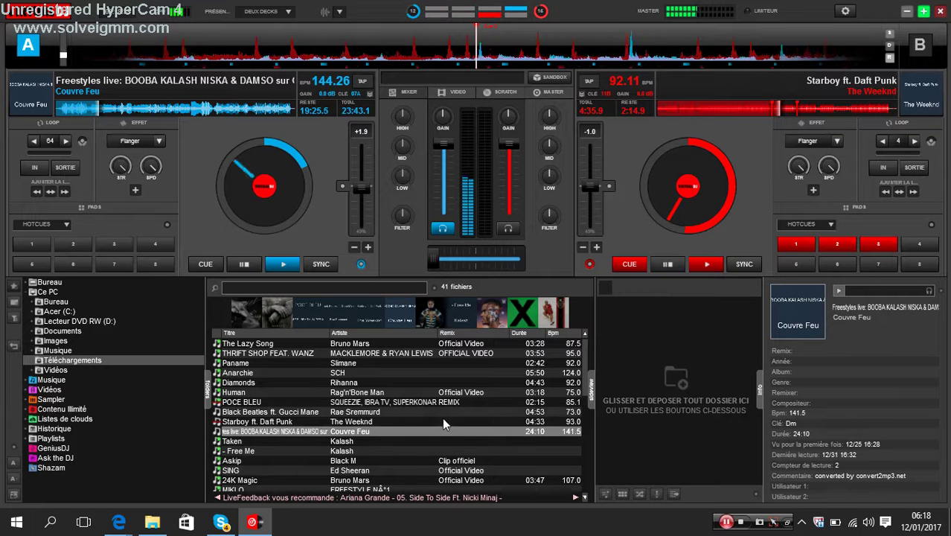
# - Stop the Freestyles live track on deck A and return it to its cue point
pyautogui.scroll(-2, 444, 419)
pyautogui.scroll(-8, 445, 422)
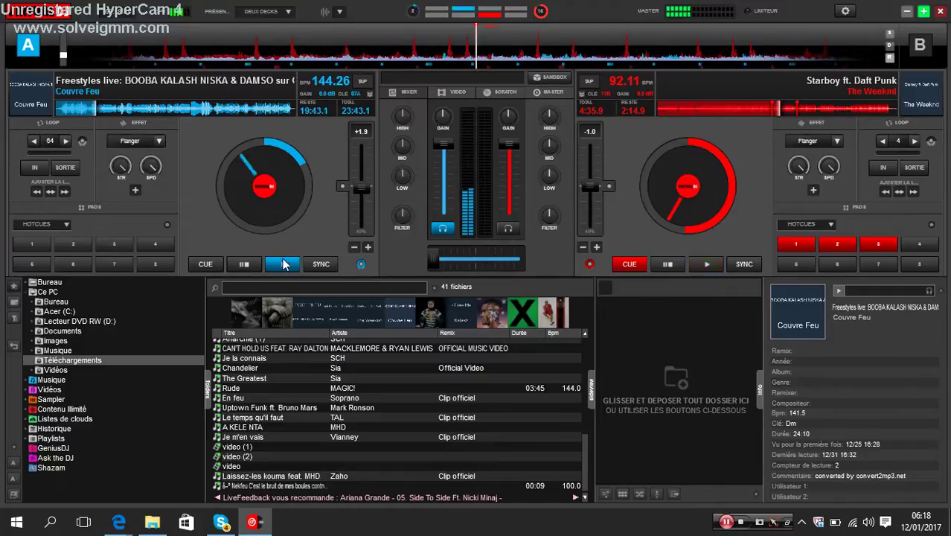
pyautogui.click(284, 268)
pyautogui.click(208, 265)
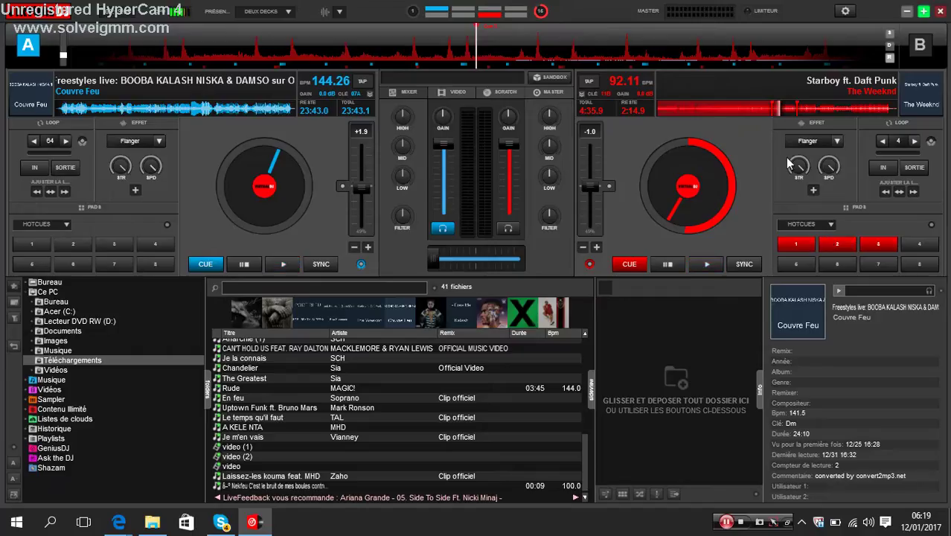
# - Lower deck B's pitch to -49.0, then load the 00:09 Nekfeu track onto deck B and try its play control
pyautogui.moveTo(596, 187); pyautogui.dragTo(596, 136)
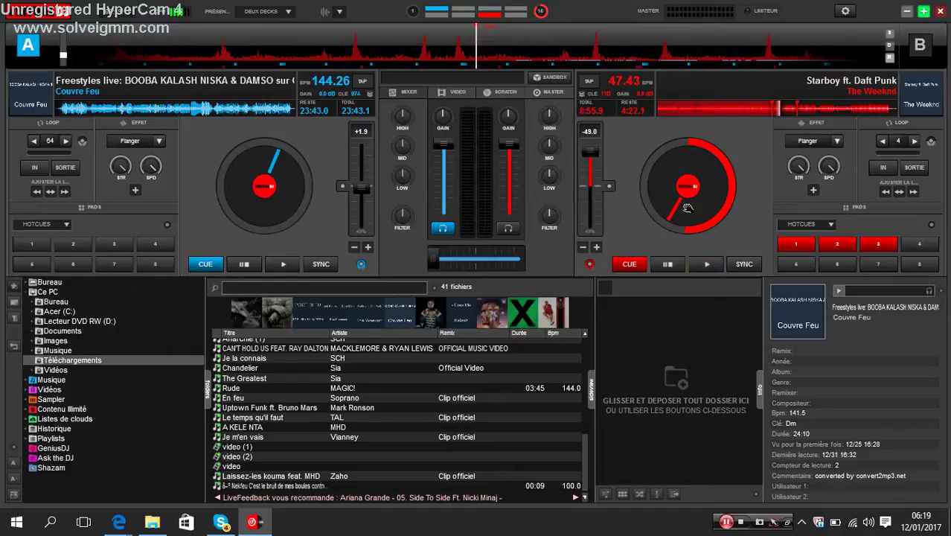
pyautogui.moveTo(309, 482); pyautogui.dragTo(692, 192)
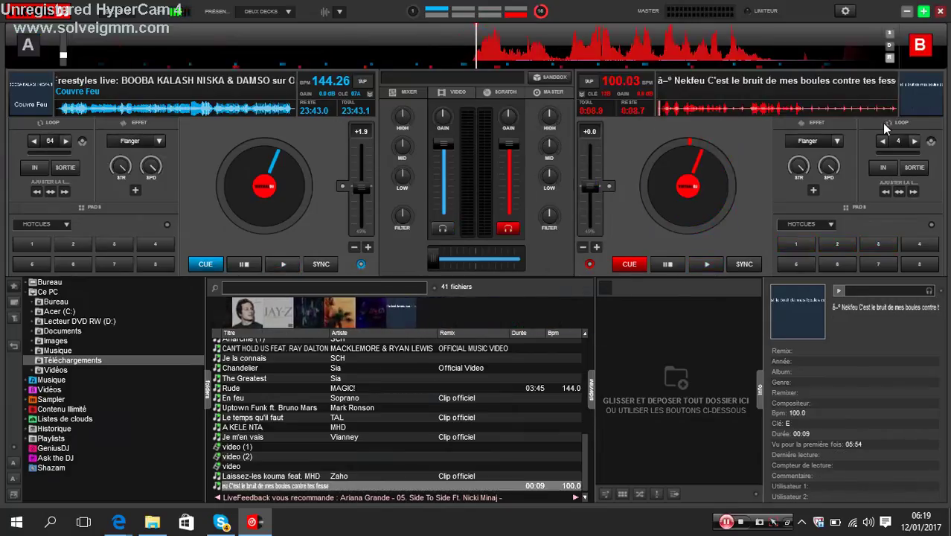
pyautogui.click(706, 268)
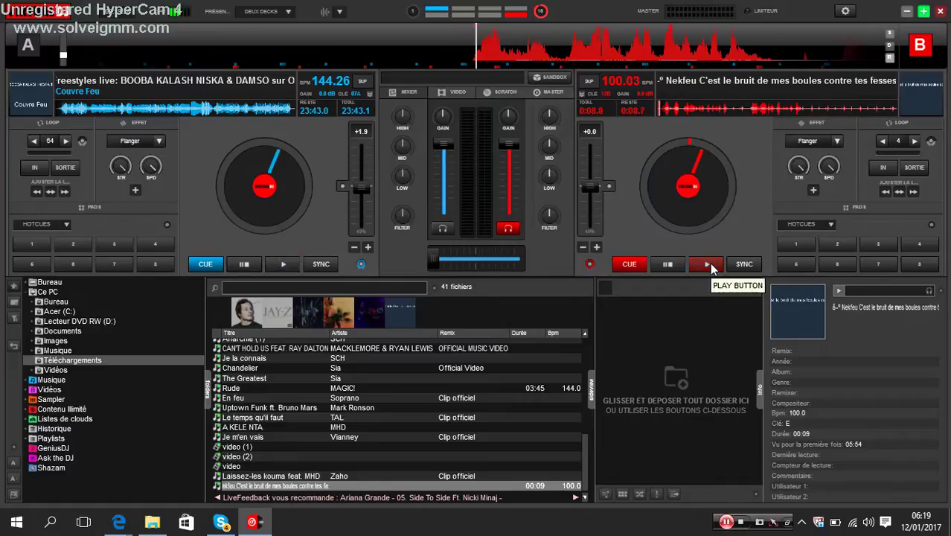
pyautogui.click(710, 263)
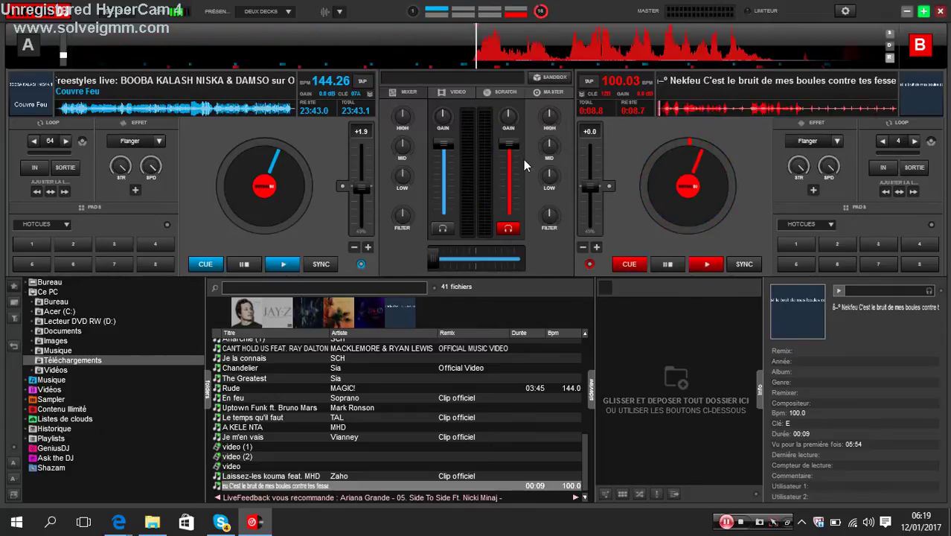
# - Crossfade fully to deck B, play the Nekfeu track, and return it to its cue point
pyautogui.moveTo(428, 264); pyautogui.dragTo(519, 258)
pyautogui.click(709, 264)
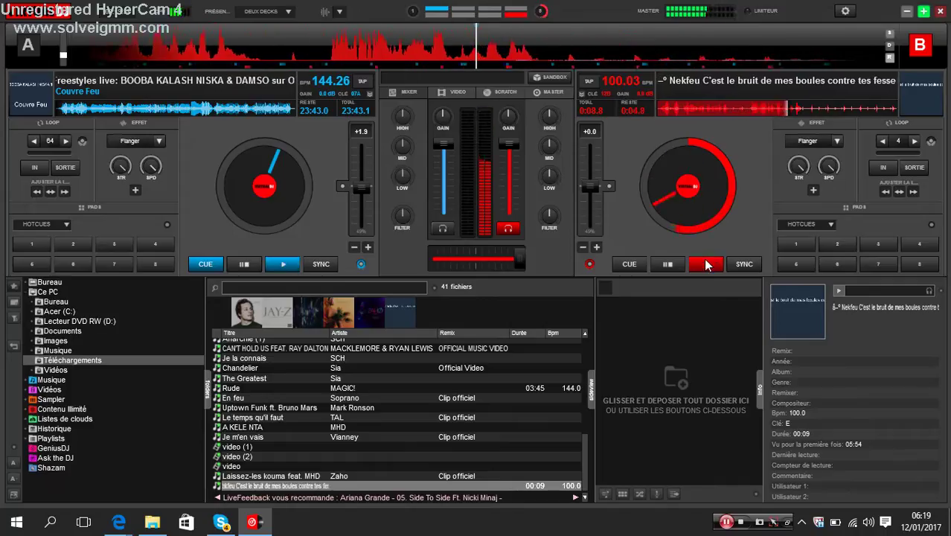
pyautogui.click(633, 266)
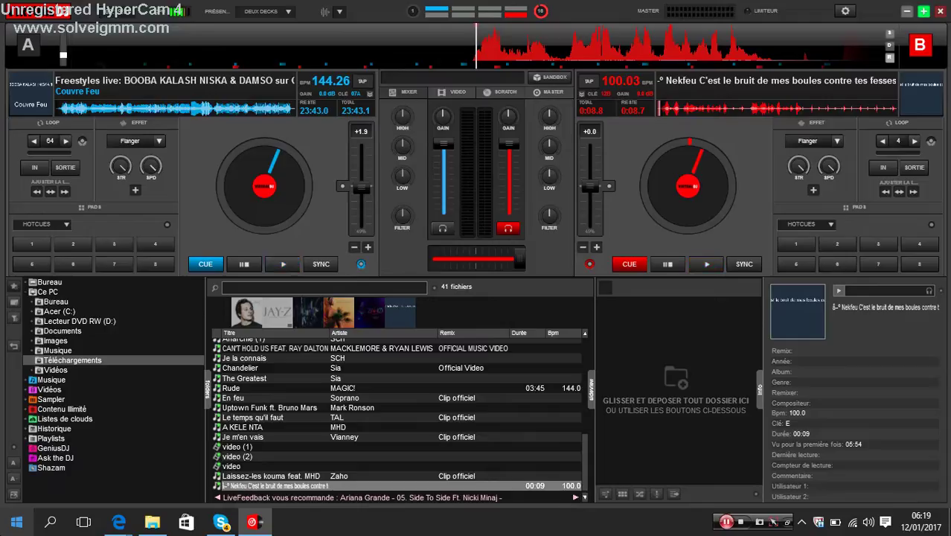
# - Load the clip named video onto deck A and move the video output window over the track list
pyautogui.click(343, 320)
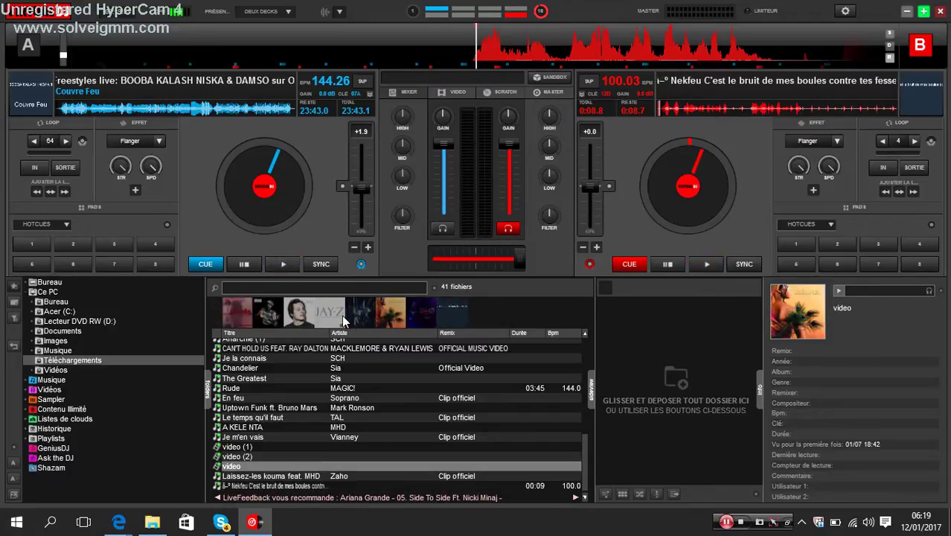
pyautogui.moveTo(418, 464); pyautogui.dragTo(251, 159)
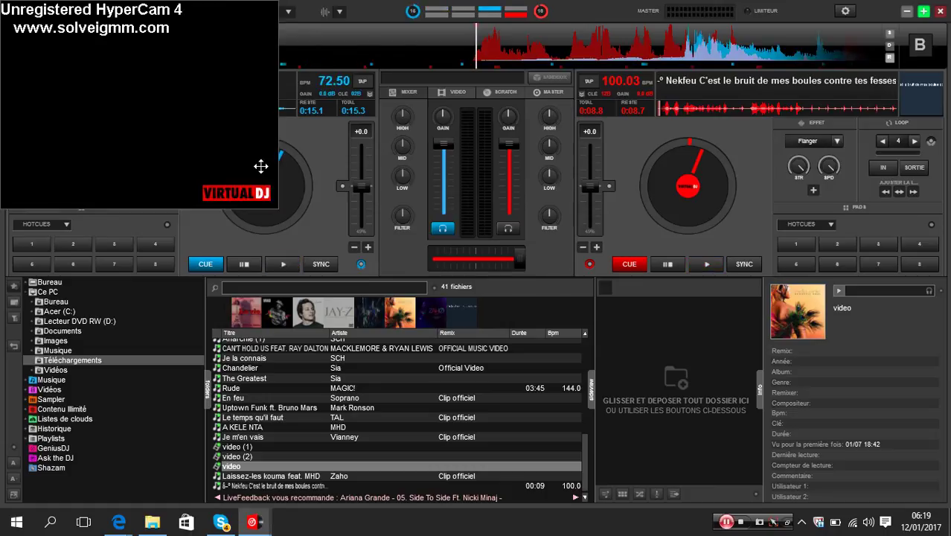
pyautogui.moveTo(195, 104); pyautogui.dragTo(478, 332)
pyautogui.moveTo(486, 280); pyautogui.dragTo(513, 301)
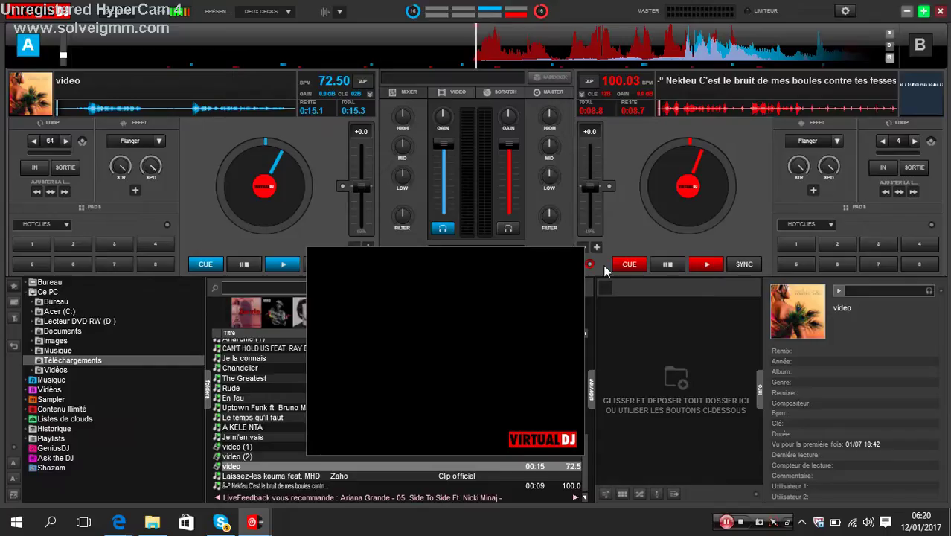
pyautogui.click(729, 523)
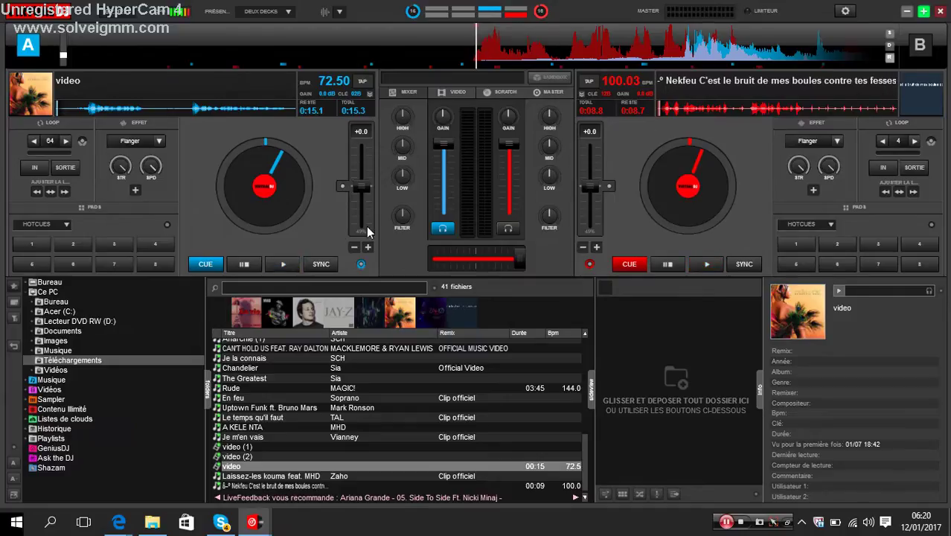
# - Load Vianney's Je m'en vais onto deck A and crossfade fully to deck A
pyautogui.scroll(1, 376, 314)
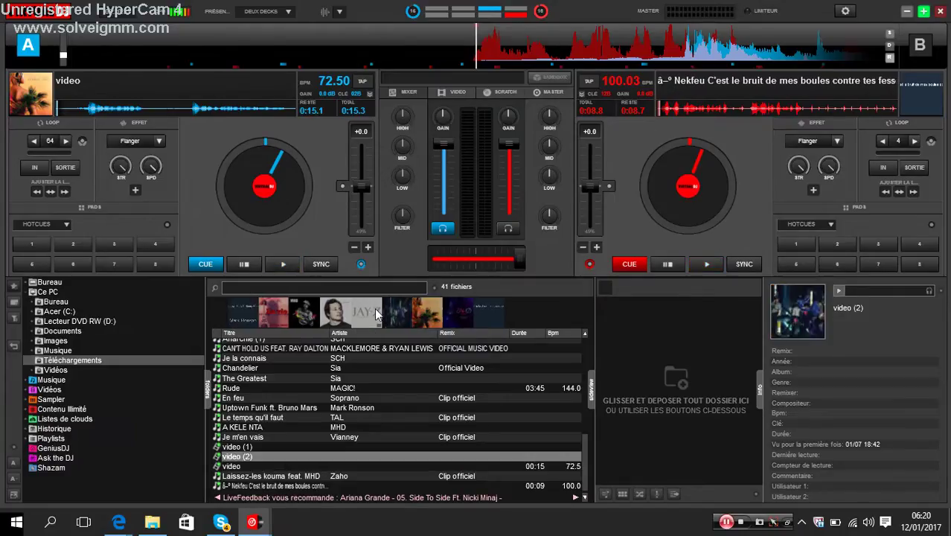
pyautogui.scroll(1, 368, 311)
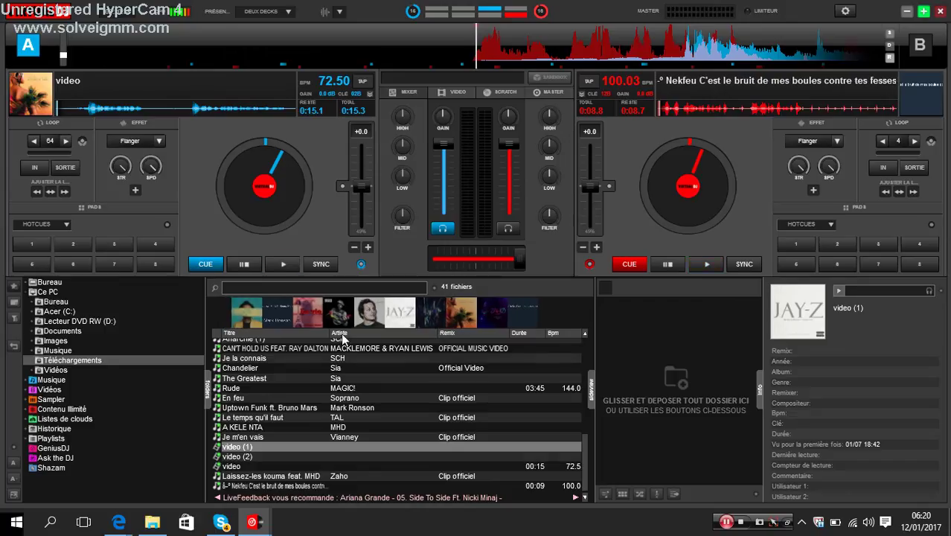
pyautogui.scroll(1, 356, 312)
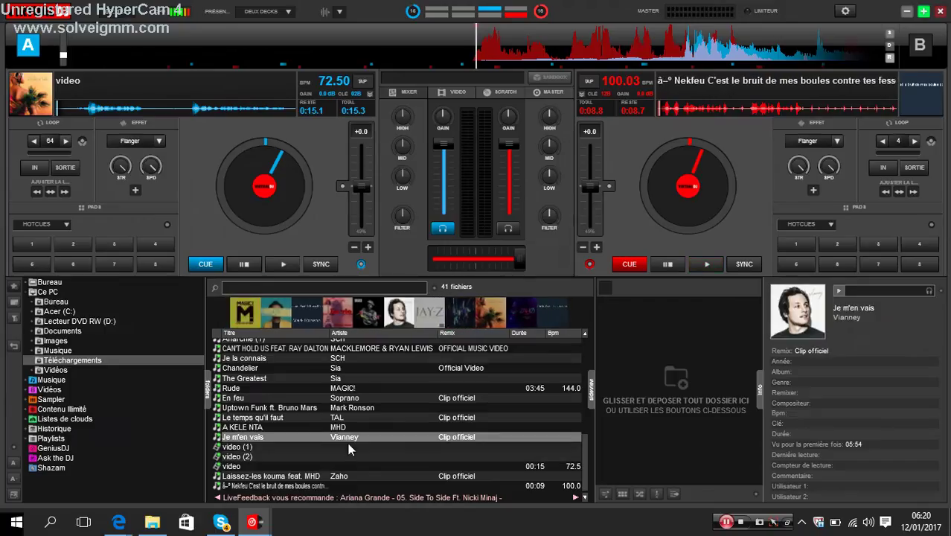
pyautogui.moveTo(350, 440); pyautogui.dragTo(271, 189)
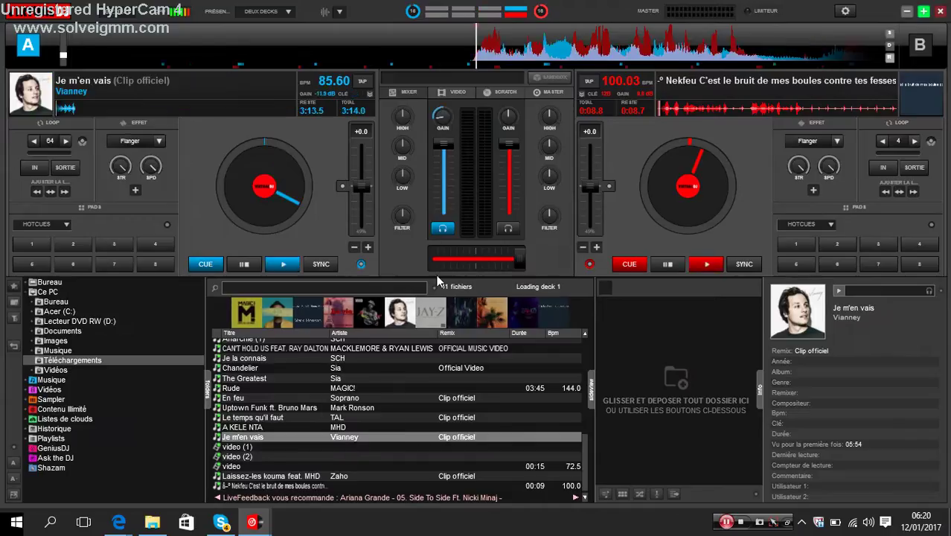
pyautogui.moveTo(529, 255); pyautogui.dragTo(379, 256)
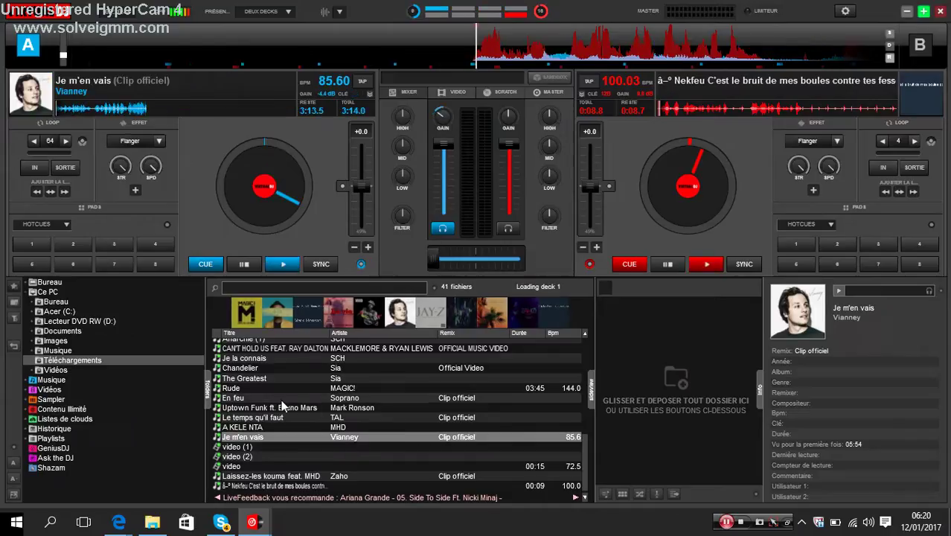
# - Play Je m'en vais on deck A, then load and play video (1) on deck B and crossfade fully to it
pyautogui.click(283, 263)
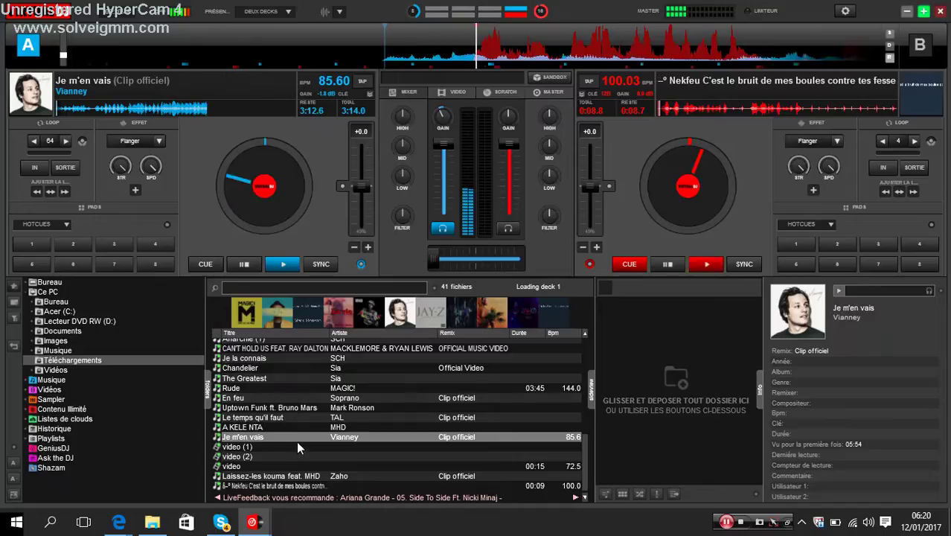
pyautogui.moveTo(297, 447); pyautogui.dragTo(688, 186)
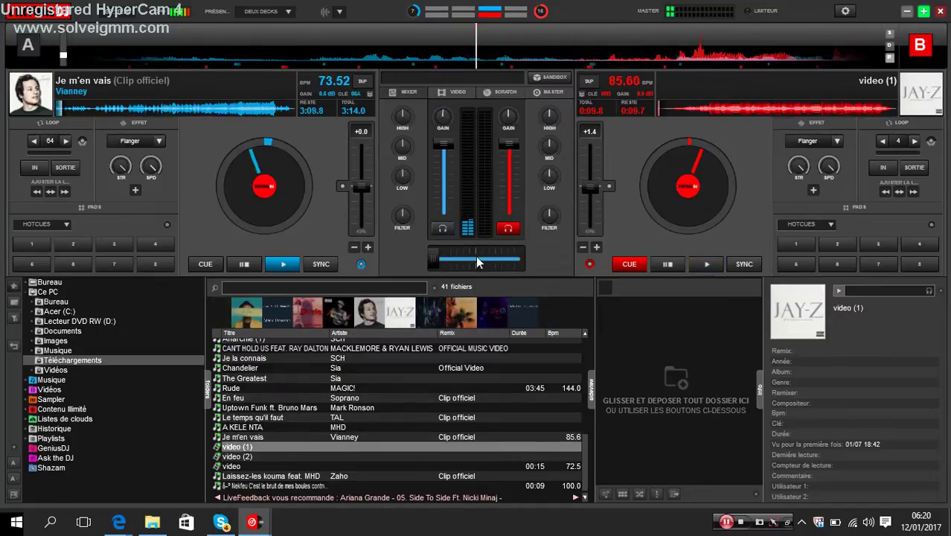
pyautogui.click(708, 267)
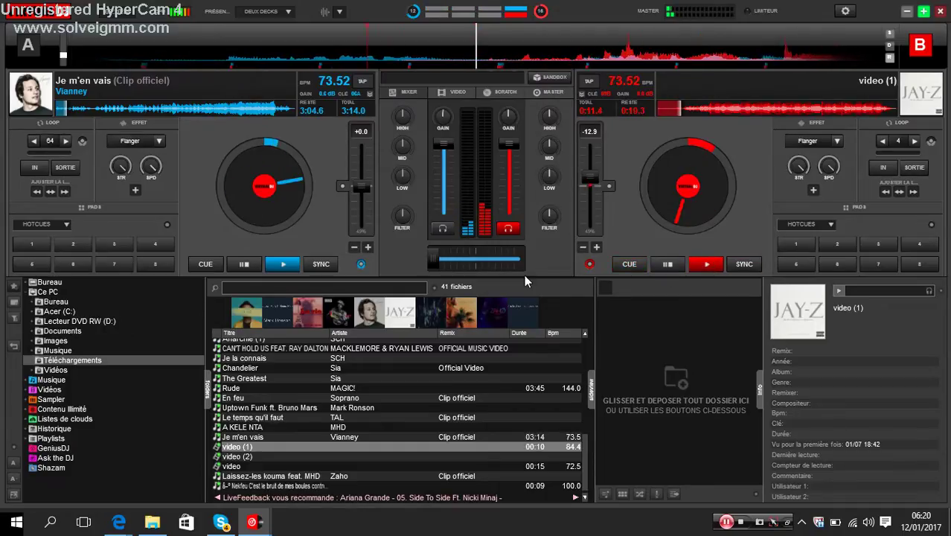
pyautogui.moveTo(434, 259); pyautogui.dragTo(519, 259)
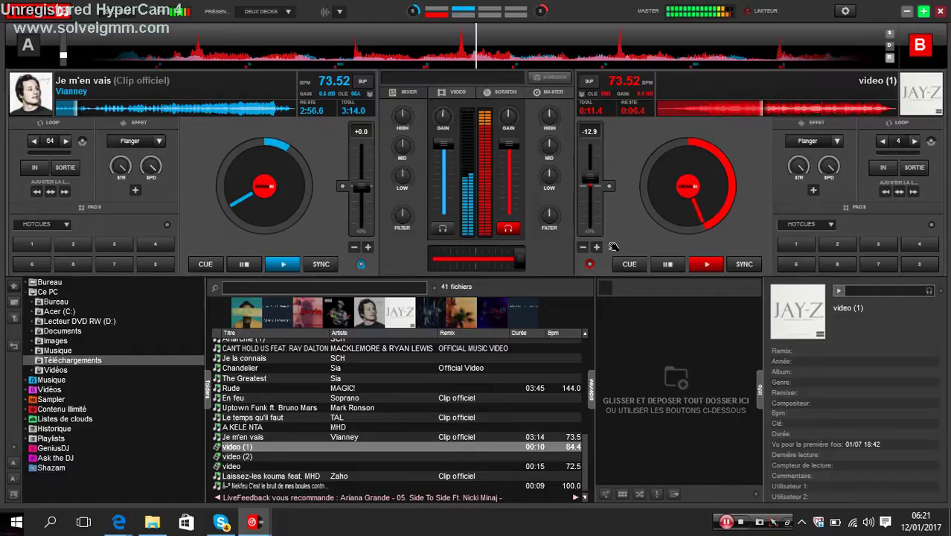
pyautogui.moveTo(743, 118); pyautogui.dragTo(841, 82)
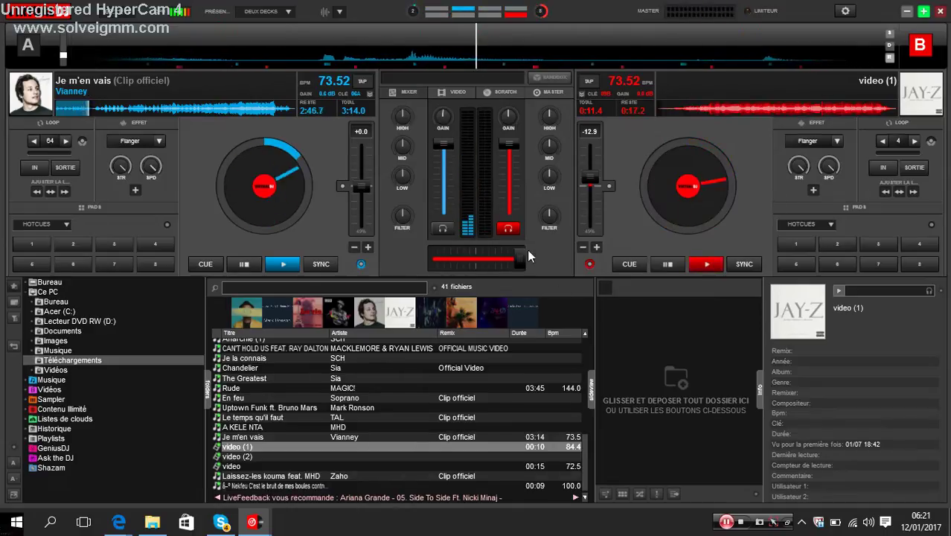
# - Load MHD's A KELE NTA onto deck B, crossfade fully to it while it plays, and jump ahead in its waveform
pyautogui.moveTo(369, 431); pyautogui.dragTo(655, 201)
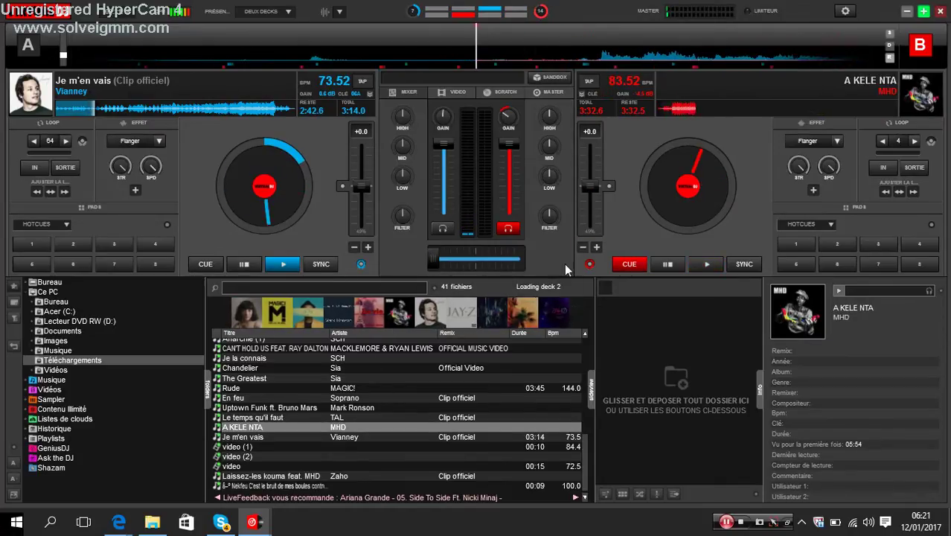
pyautogui.click(699, 267)
pyautogui.moveTo(430, 262); pyautogui.dragTo(519, 260)
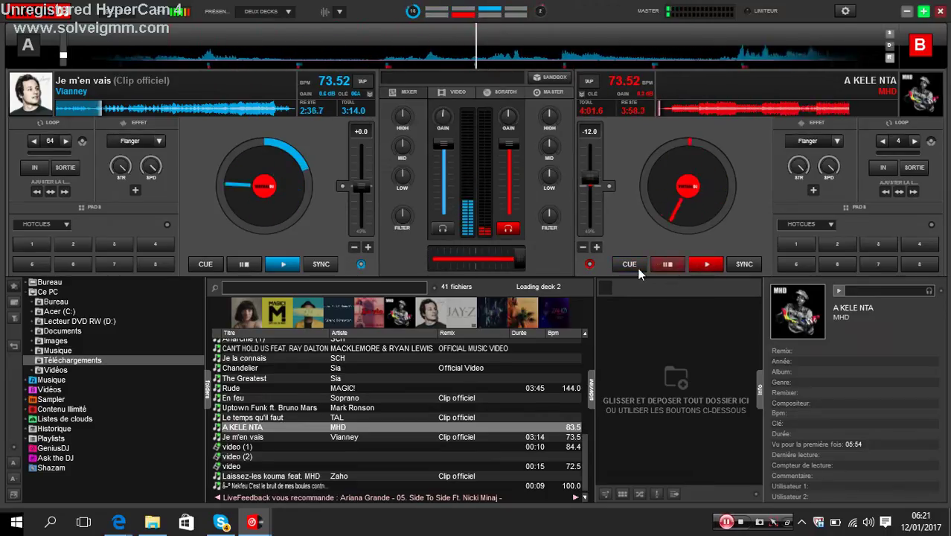
pyautogui.click(703, 114)
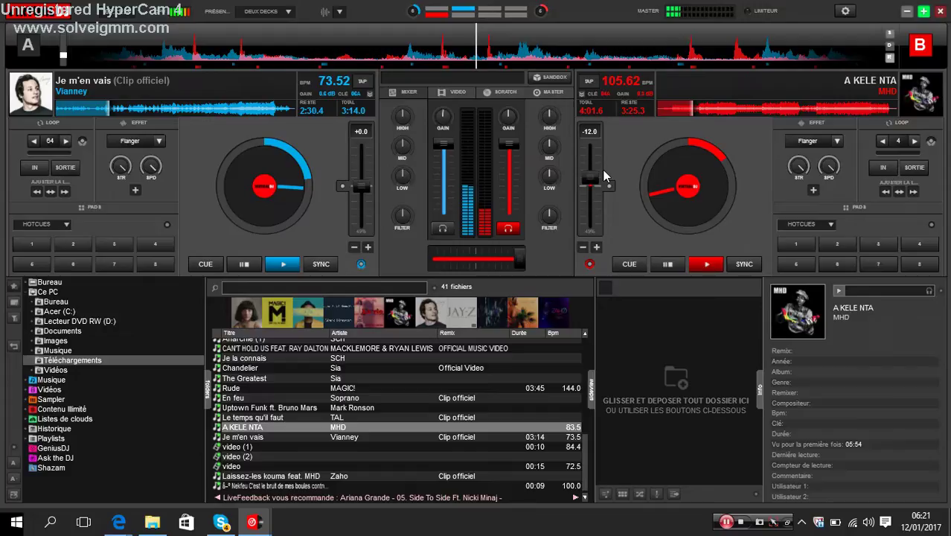
# - Reset deck B's pitch to +0.0 and turn up its high EQ
pyautogui.moveTo(590, 180); pyautogui.dragTo(590, 187)
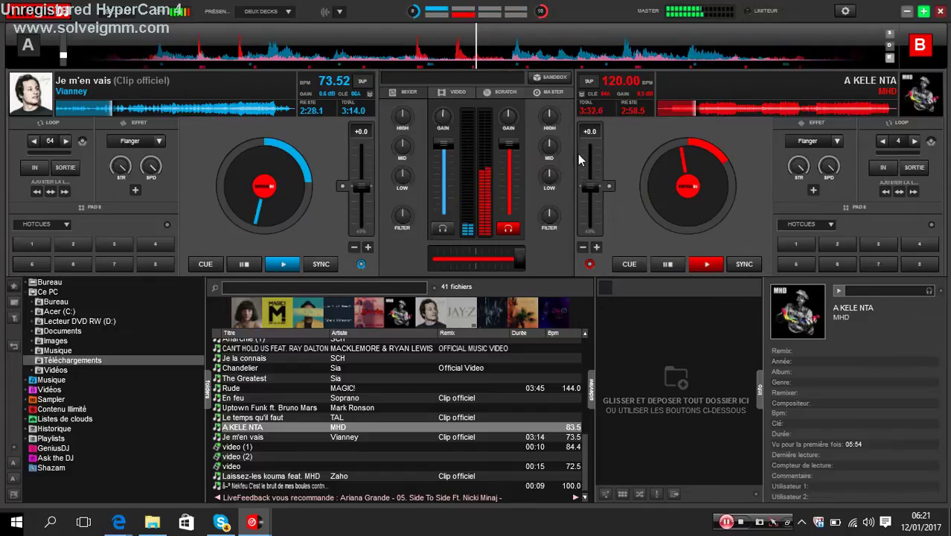
pyautogui.moveTo(549, 116); pyautogui.dragTo(785, 237)
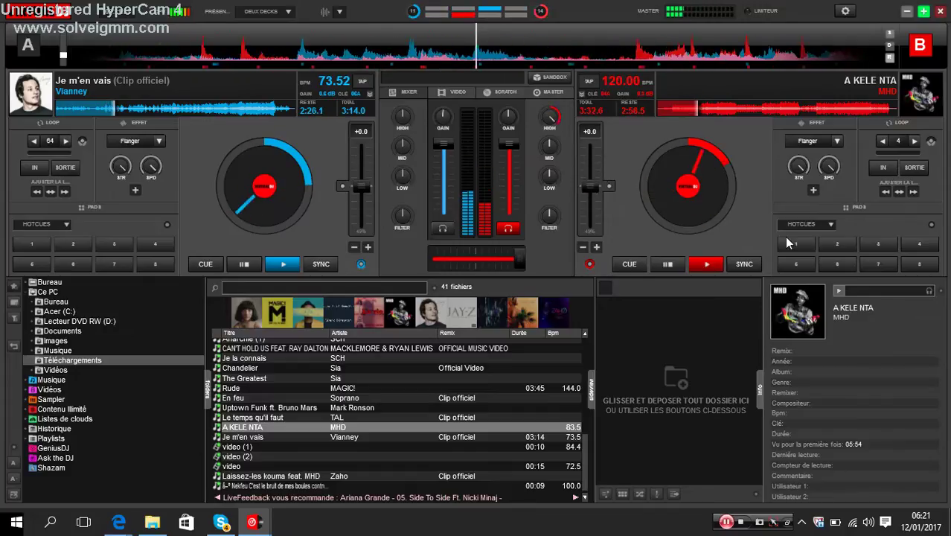
# - Try the playback controls on both decks and return each track to its cue point
pyautogui.click(717, 266)
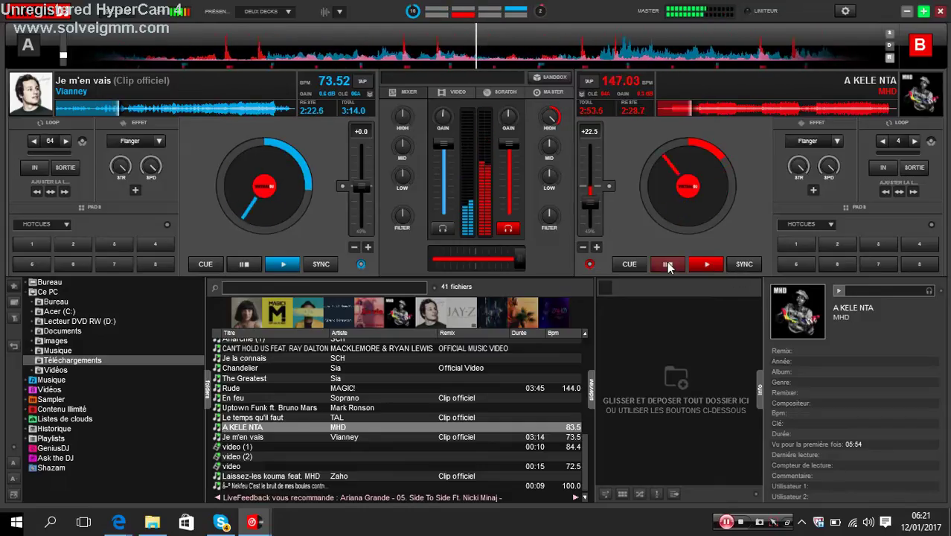
pyautogui.click(644, 267)
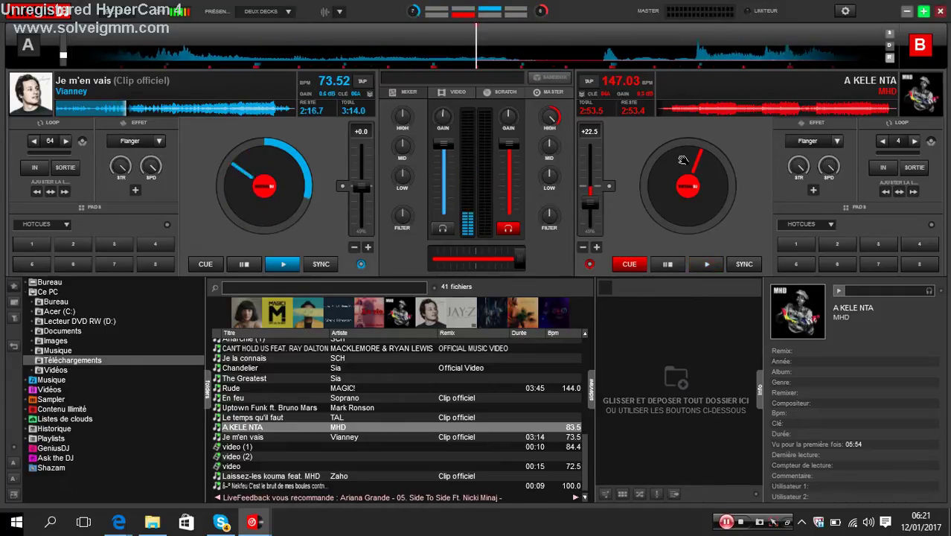
pyautogui.click(283, 265)
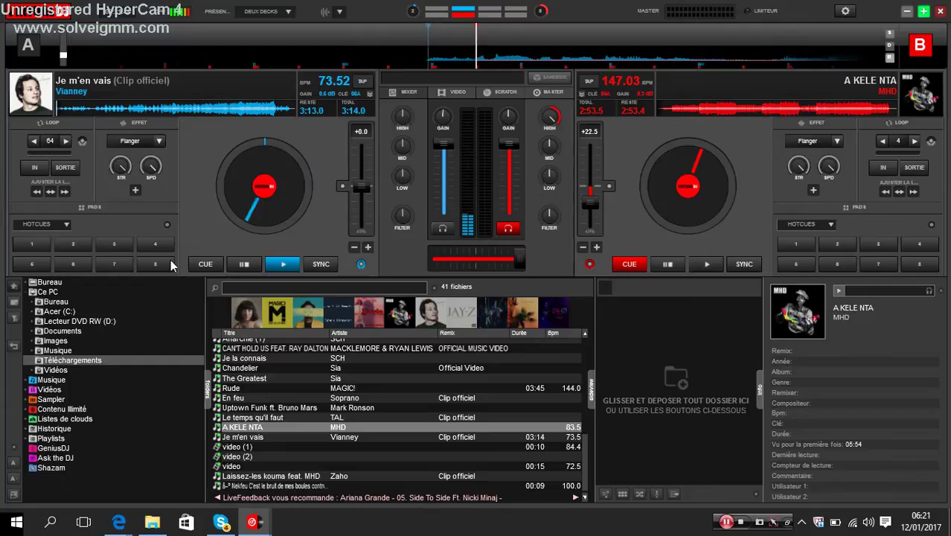
pyautogui.click(206, 266)
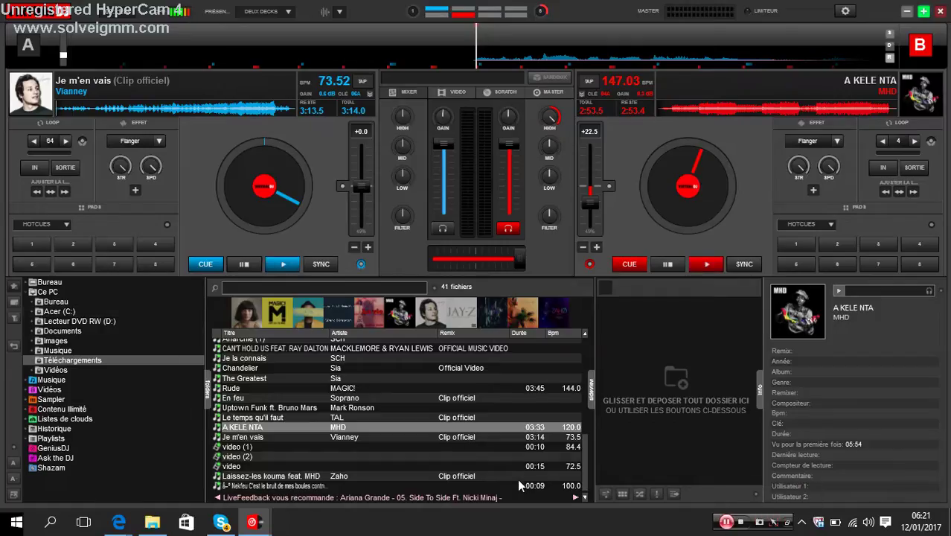
# - Load the POCE BLEU remix onto deck A, crossfade fully to it, and play it with deck A's volume lowered
pyautogui.scroll(2, 518, 475)
pyautogui.scroll(3, 506, 466)
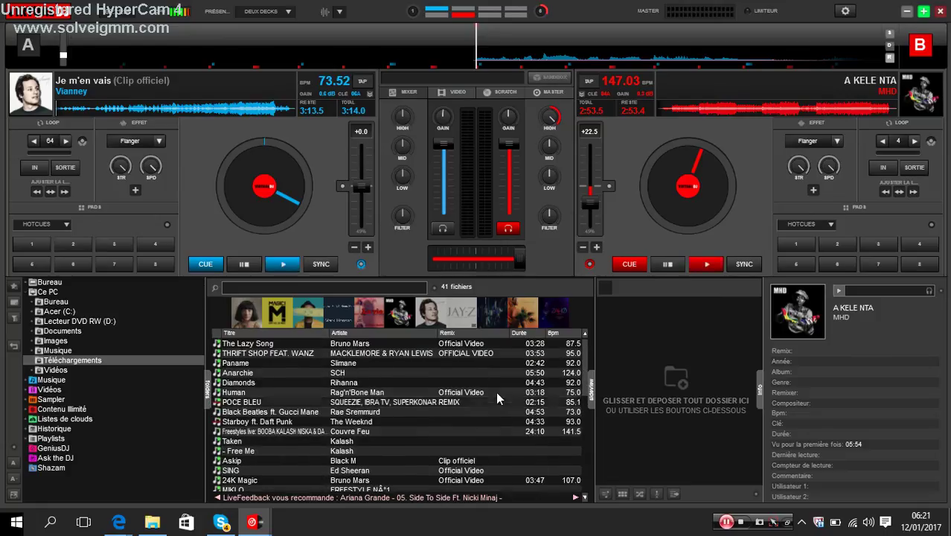
pyautogui.moveTo(486, 402); pyautogui.dragTo(283, 190)
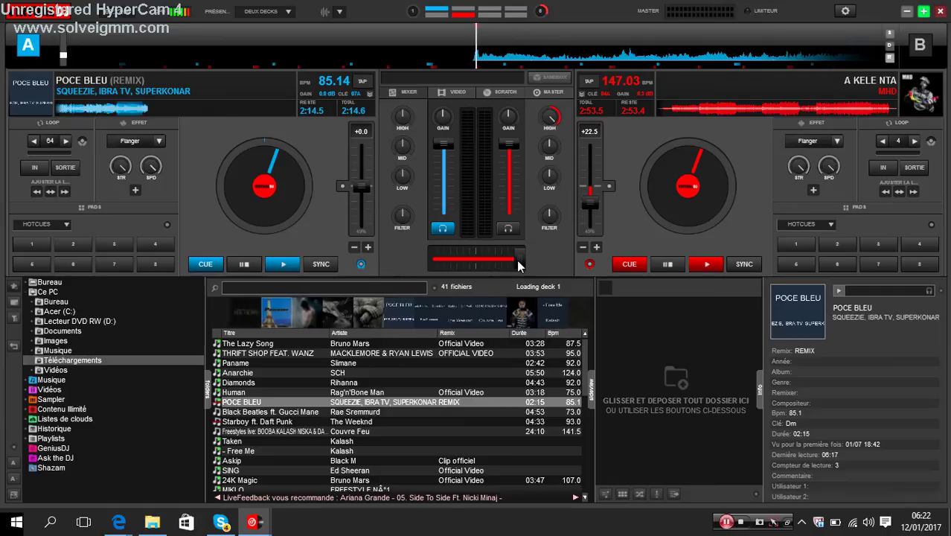
pyautogui.moveTo(520, 262); pyautogui.dragTo(432, 263)
pyautogui.click(286, 265)
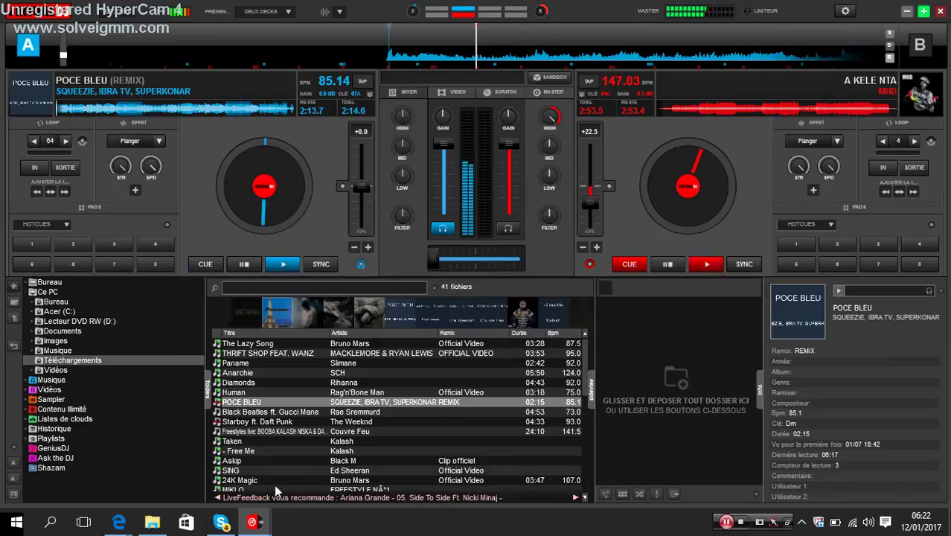
pyautogui.moveTo(444, 143); pyautogui.dragTo(442, 207)
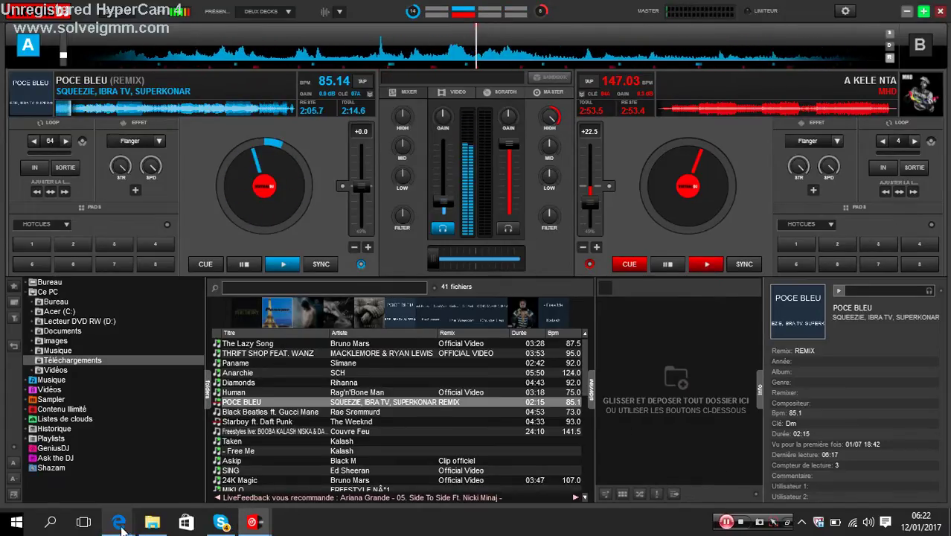
# - Switch to the scoot styles YouTube channel in Microsoft Edge and briefly highlight the S'abonner label and subscriber count
pyautogui.moveTo(265, 506)
pyautogui.moveTo(145, 523)
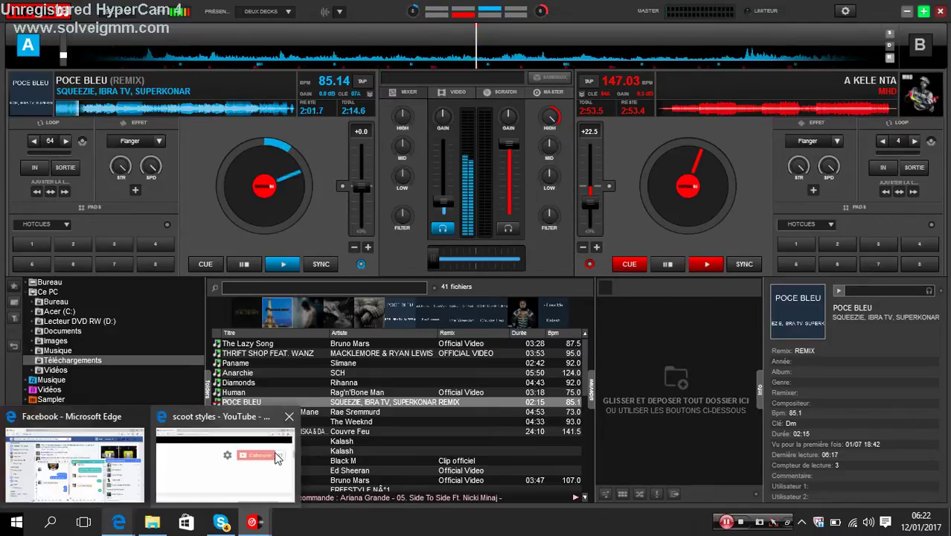
pyautogui.click(264, 455)
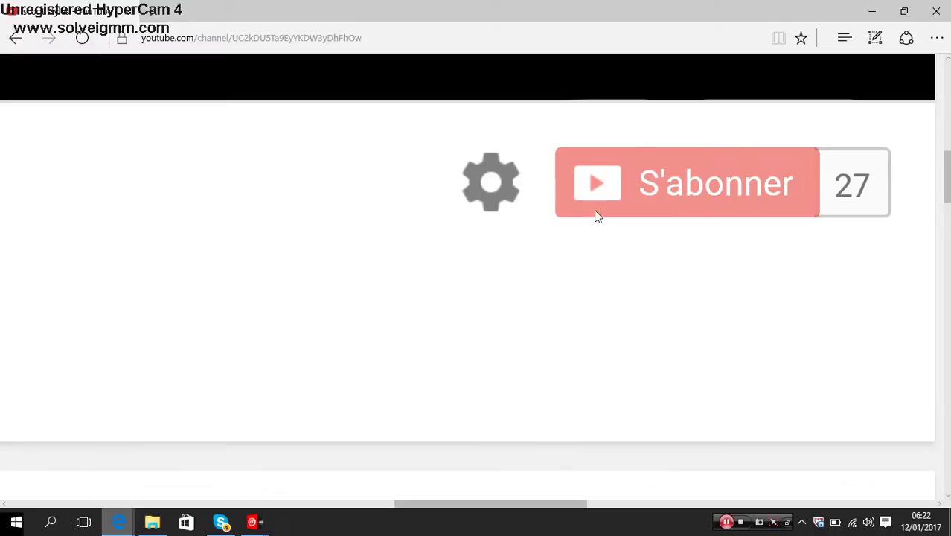
pyautogui.moveTo(685, 128); pyautogui.dragTo(656, 169)
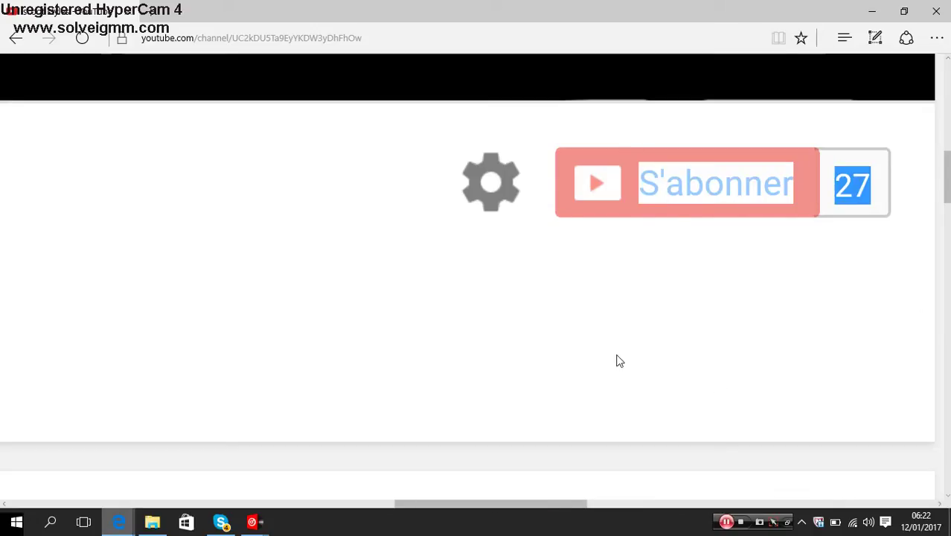
pyautogui.click(766, 238)
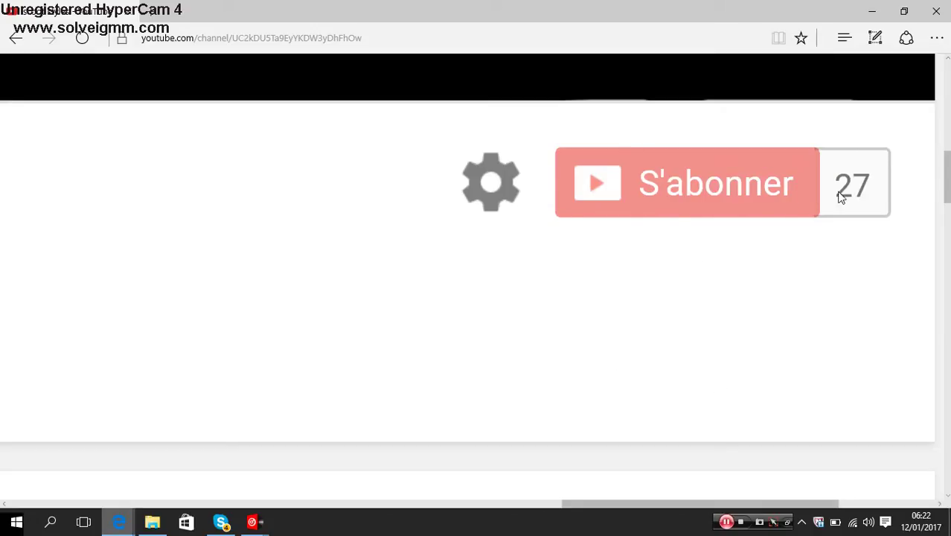
pyautogui.moveTo(847, 107); pyautogui.dragTo(846, 104)
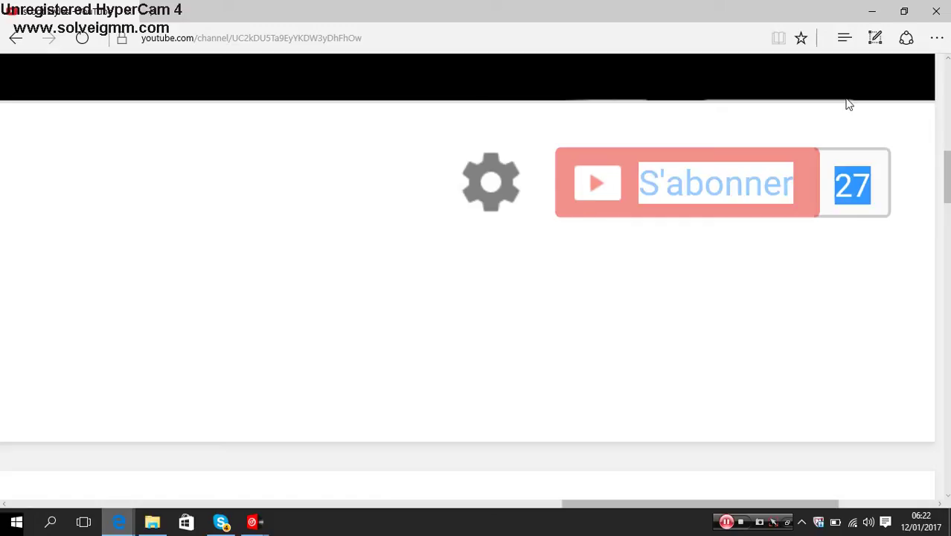
pyautogui.click(851, 105)
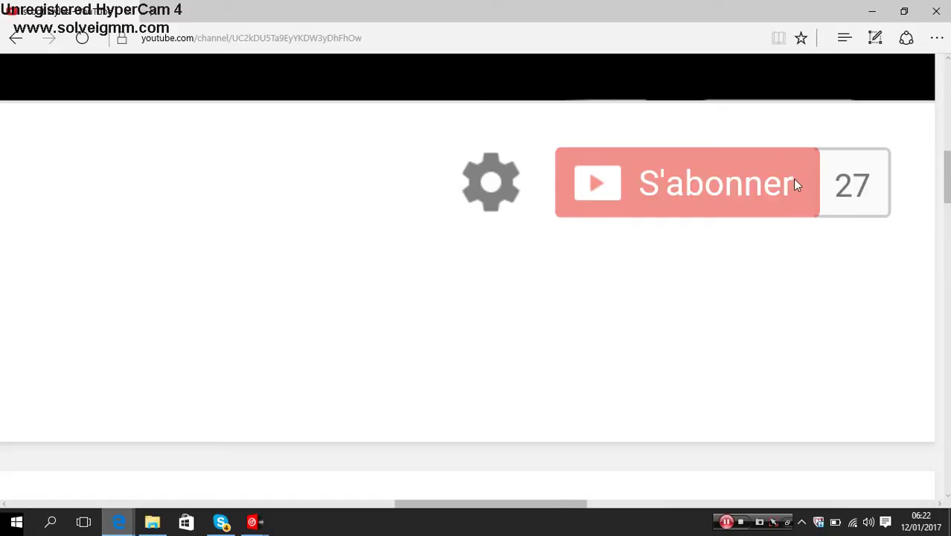